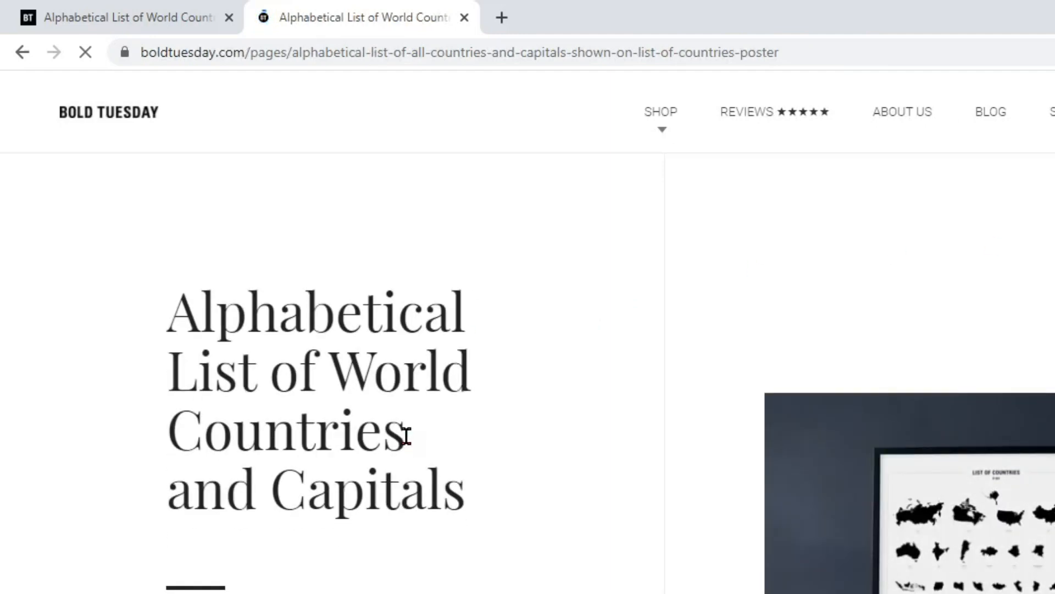
# - Copy the Afghanistan and Kabul row from the web page's country and capital table
pyautogui.scroll(-15, 857, 352)
pyautogui.scroll(-5, 868, 351)
pyautogui.scroll(15, 868, 352)
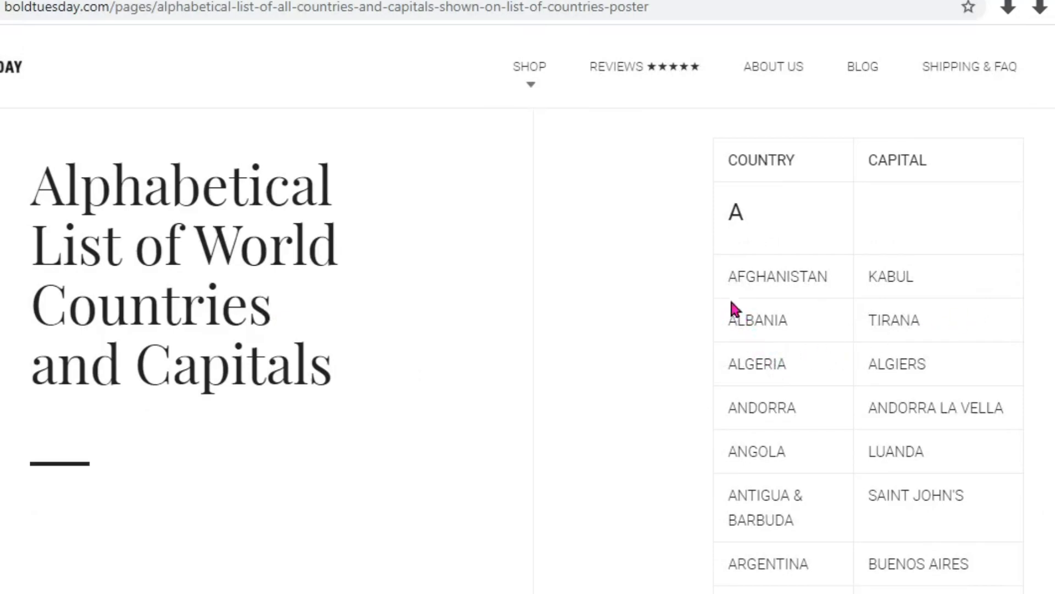
pyautogui.moveTo(729, 277); pyautogui.dragTo(908, 277)
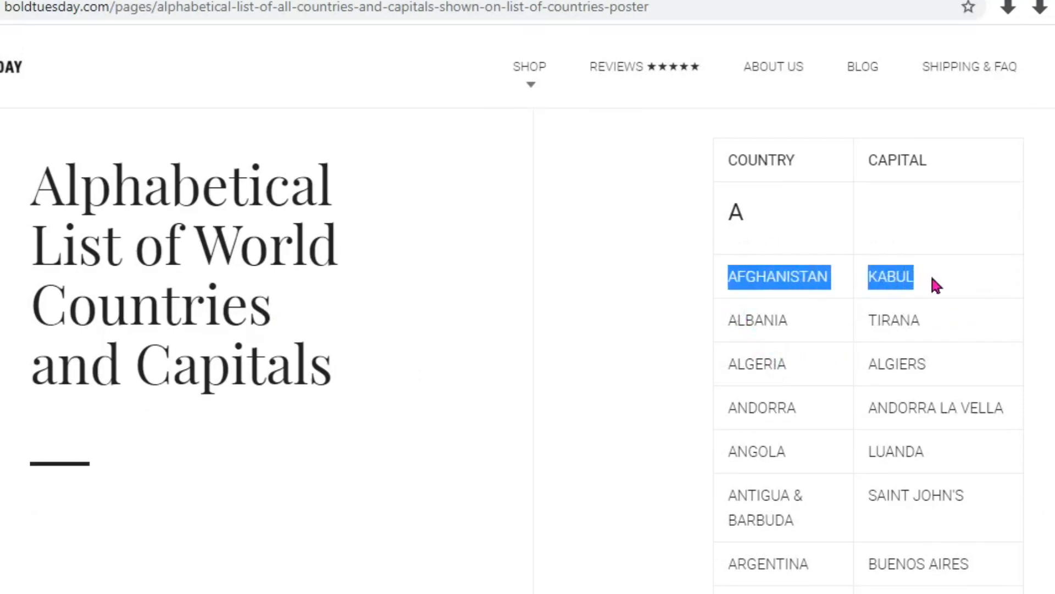
pyautogui.rightClick(895, 276)
pyautogui.click(935, 293)
# - Switch to the EXCEL TIPS workbook in Excel and paste the copied row at A4 of the blank sheet, keeping source formatting
pyautogui.click(715, 593)
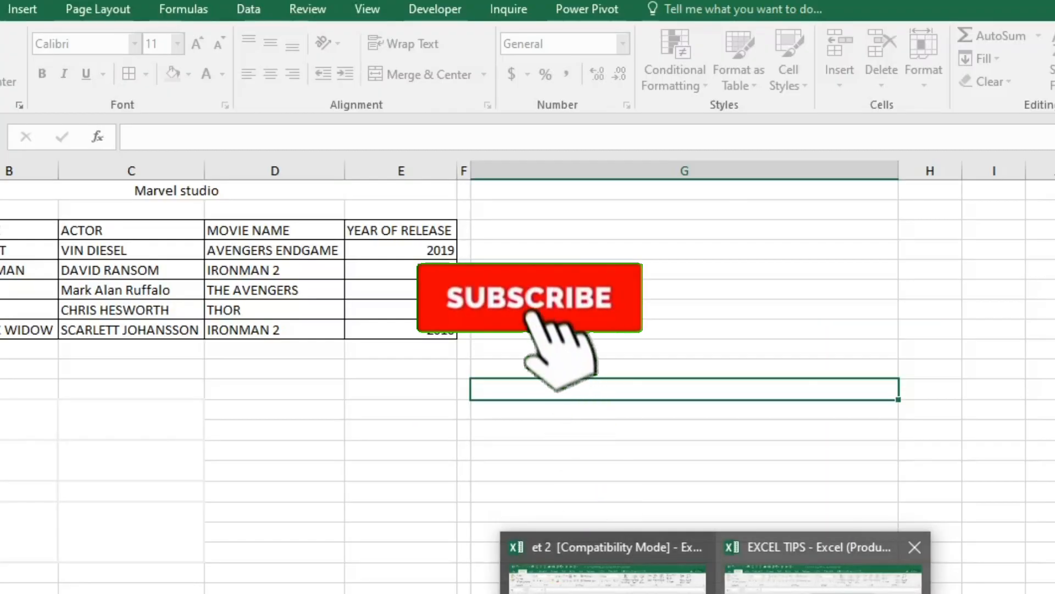
pyautogui.click(823, 582)
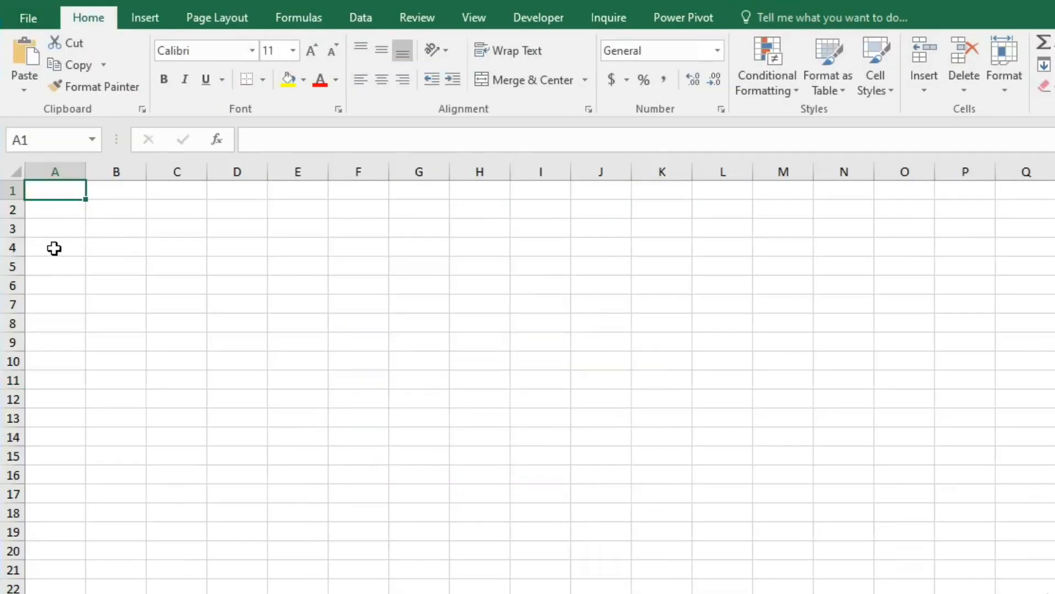
pyautogui.click(52, 247)
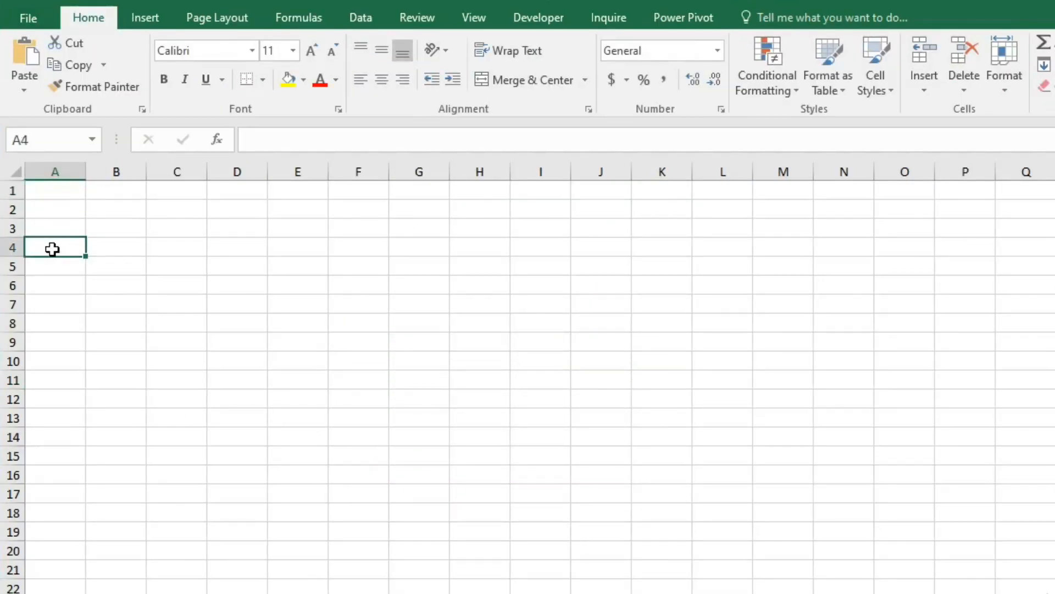
pyautogui.rightClick(52, 249)
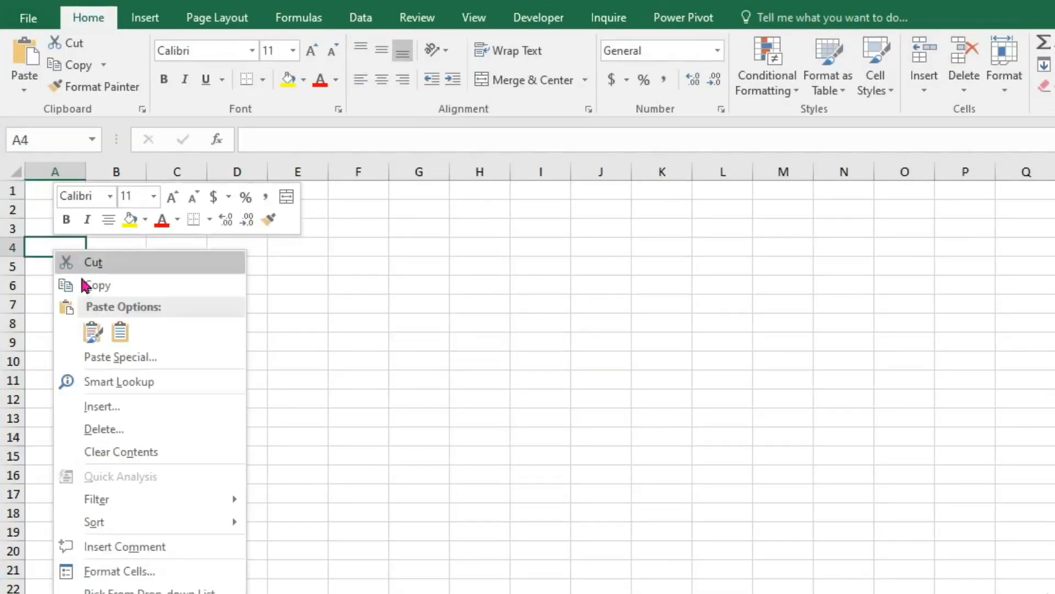
pyautogui.click(93, 331)
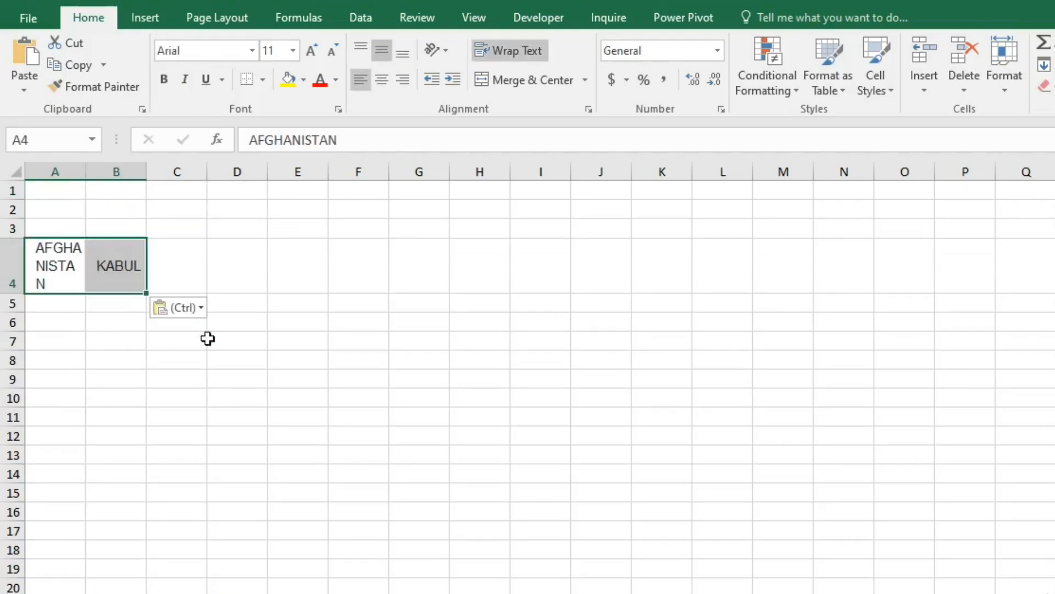
# - Widen column A so that the country name fits on one line
pyautogui.click(263, 340)
pyautogui.click(82, 174)
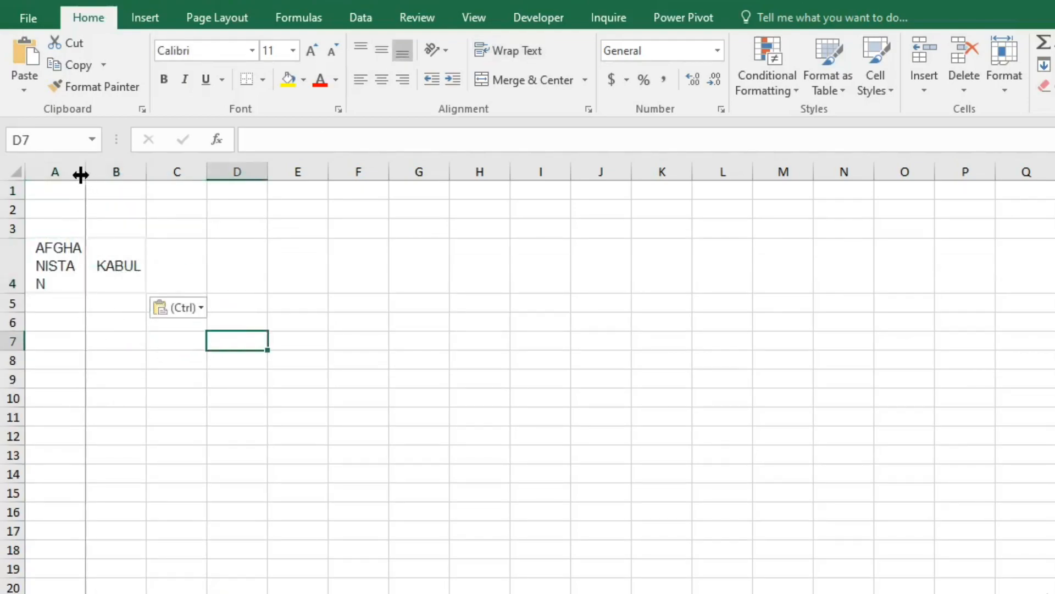
pyautogui.moveTo(82, 172); pyautogui.dragTo(148, 171)
pyautogui.click(144, 327)
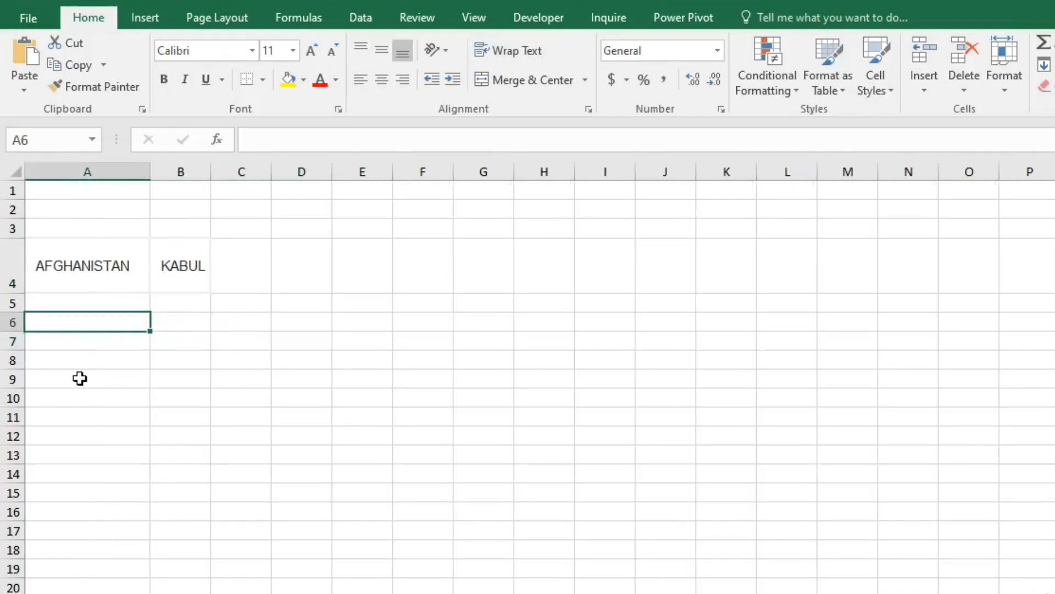
# - Switch to the countries web page and copy the table rows from Bahrain to Belize with their capitals
pyautogui.hotkey('alt', 'Tab')
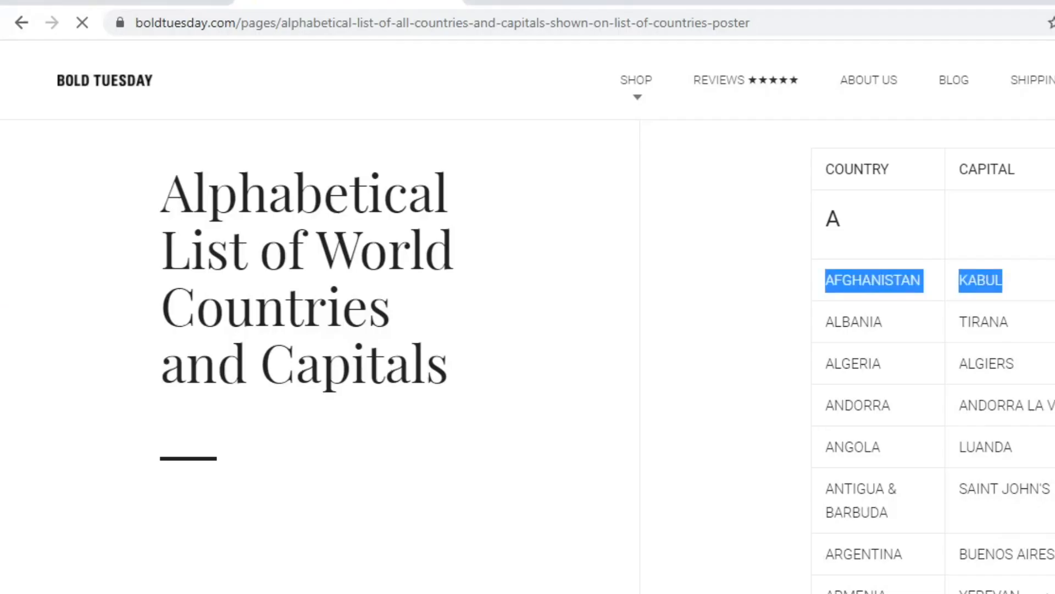
pyautogui.scroll(-10, 934, 318)
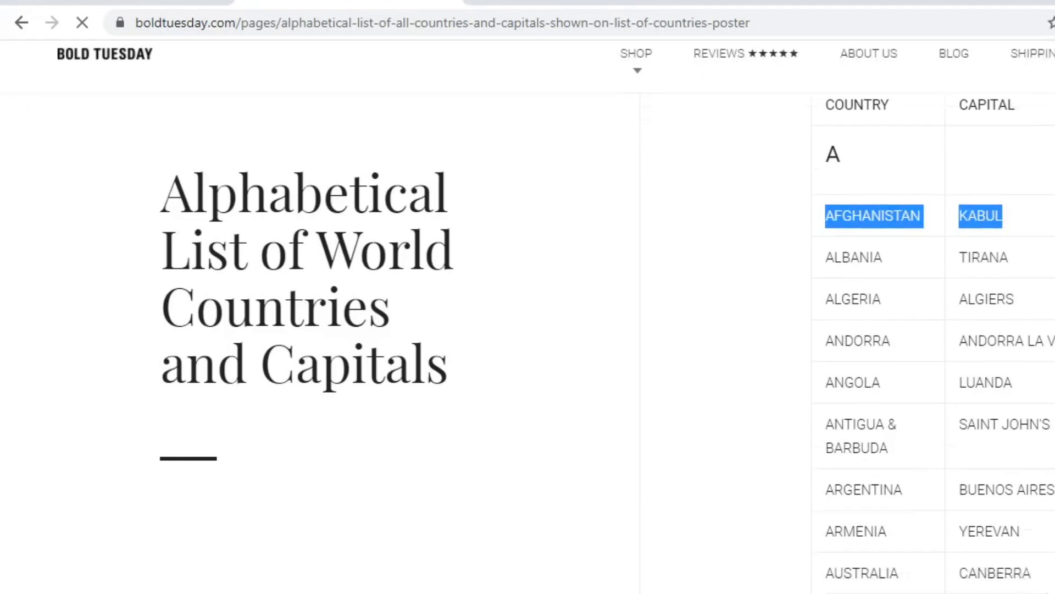
pyautogui.scroll(-1, 934, 318)
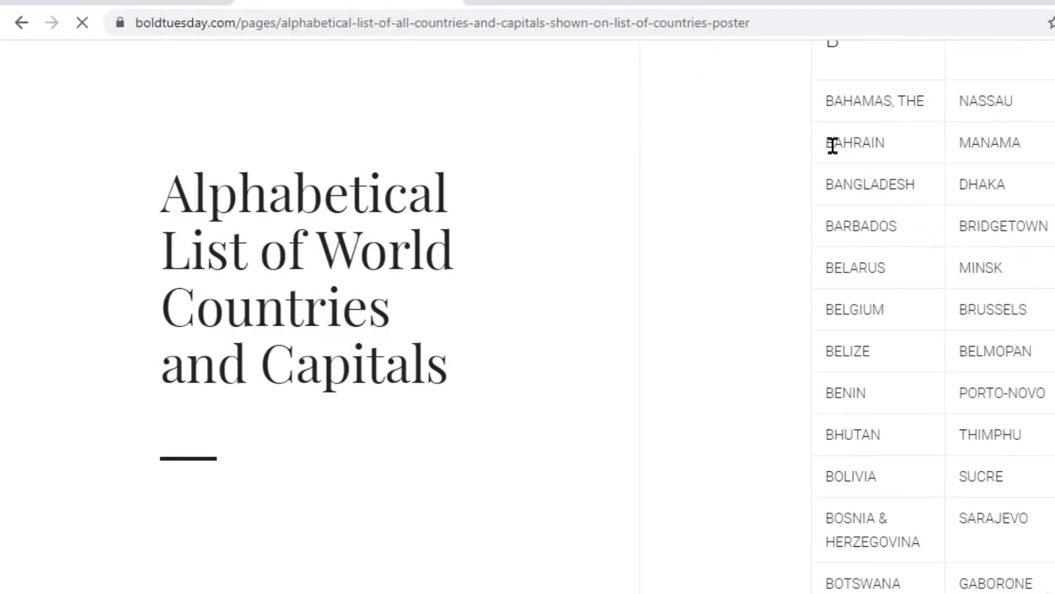
pyautogui.moveTo(826, 145); pyautogui.dragTo(1031, 353)
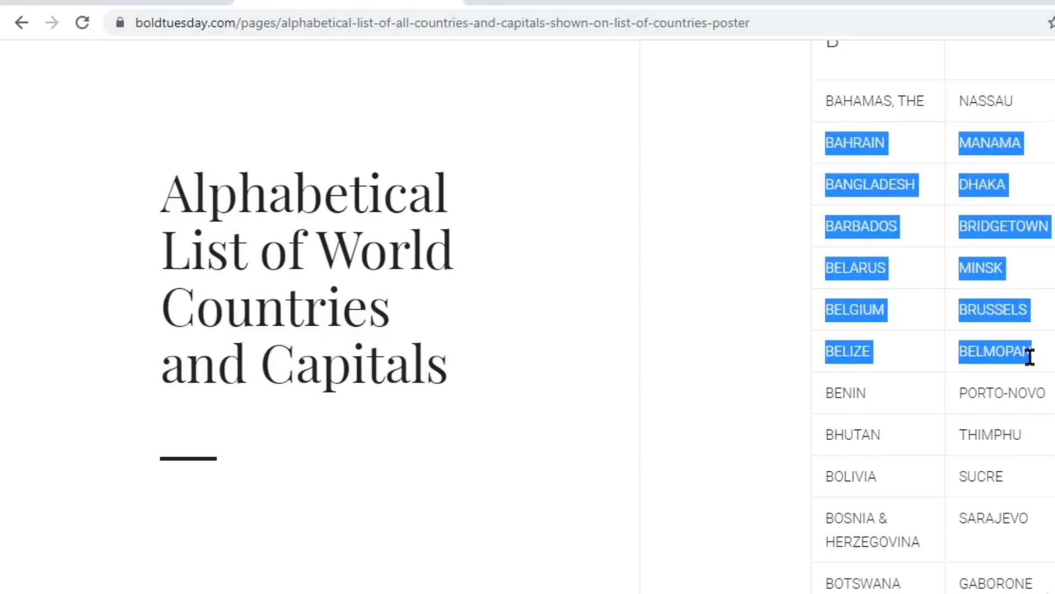
# - Switch back to Excel and paste the Bahrain to Belize rows starting at A5
pyautogui.hotkey('alt', 'Tab')
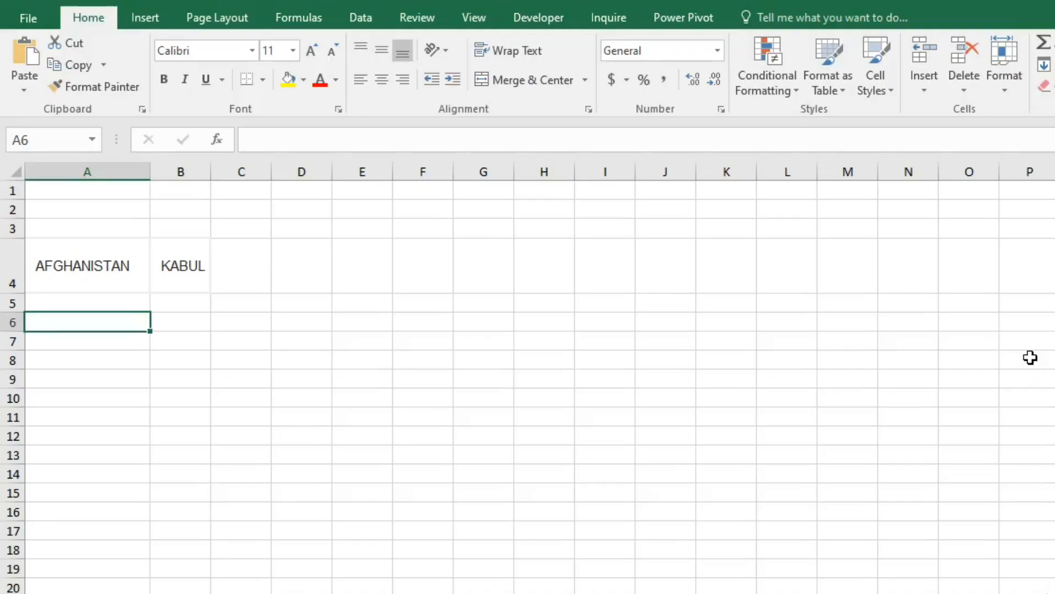
pyautogui.press('Up')
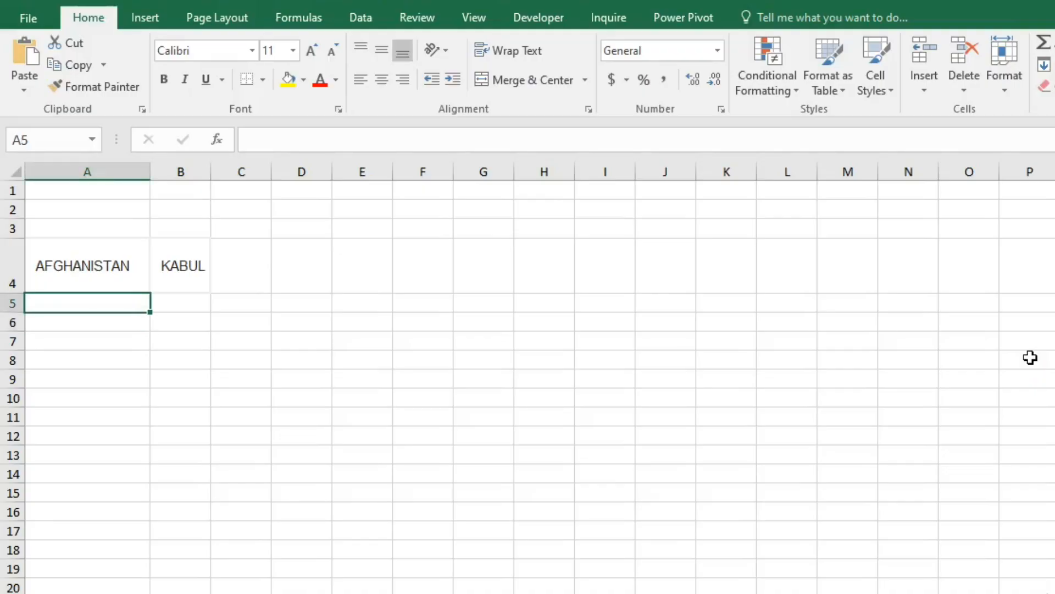
pyautogui.hotkey('ctrl', 'v')
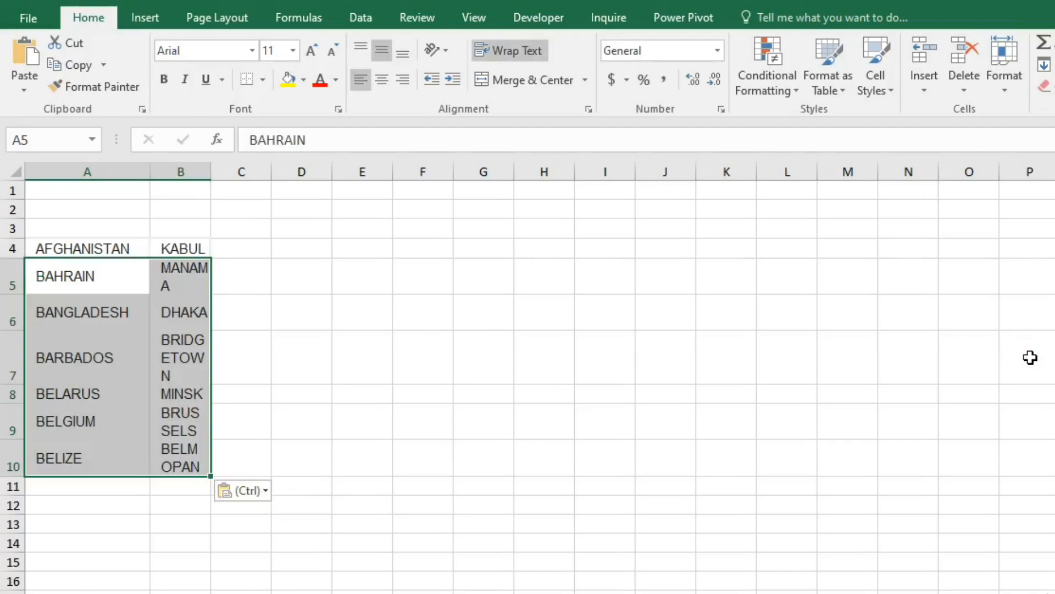
# - Widen column B to give the capital names more room
pyautogui.click(371, 463)
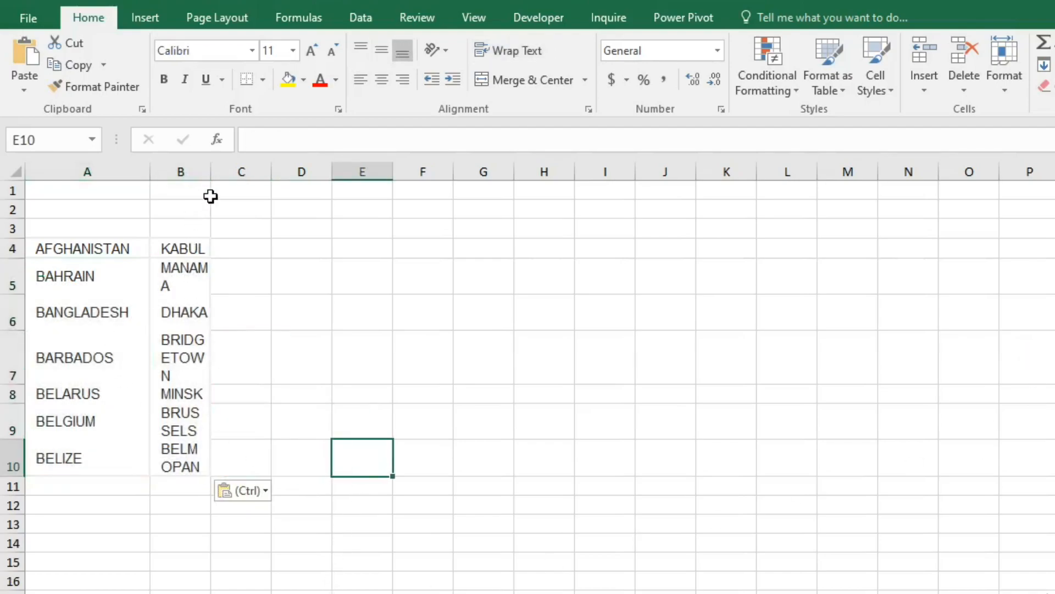
pyautogui.moveTo(210, 172); pyautogui.dragTo(242, 172)
pyautogui.click(313, 332)
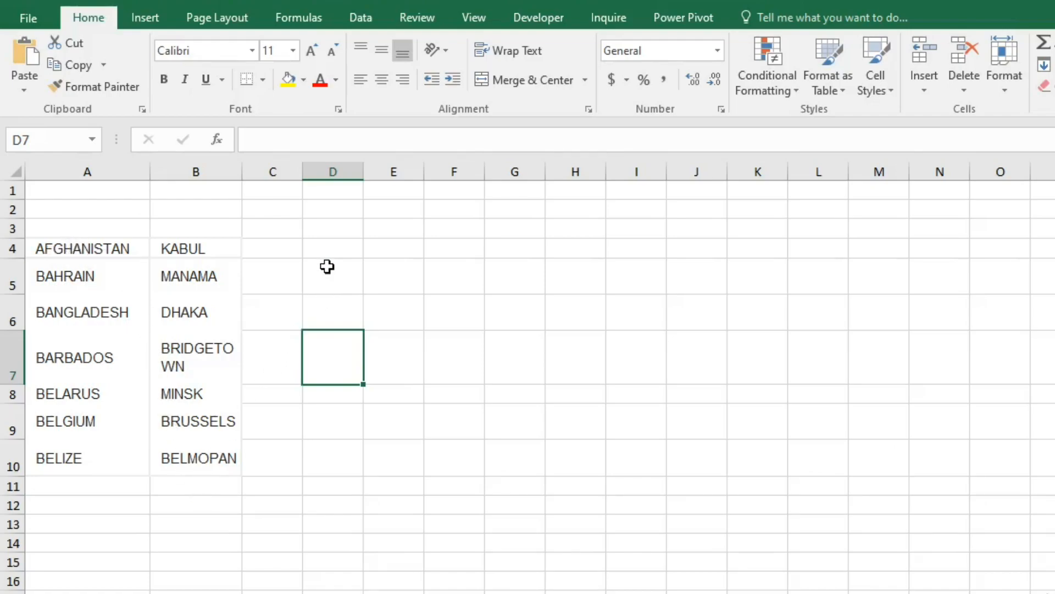
# - Enter the formula =TRIM(A4) in cell D4
pyautogui.click(313, 246)
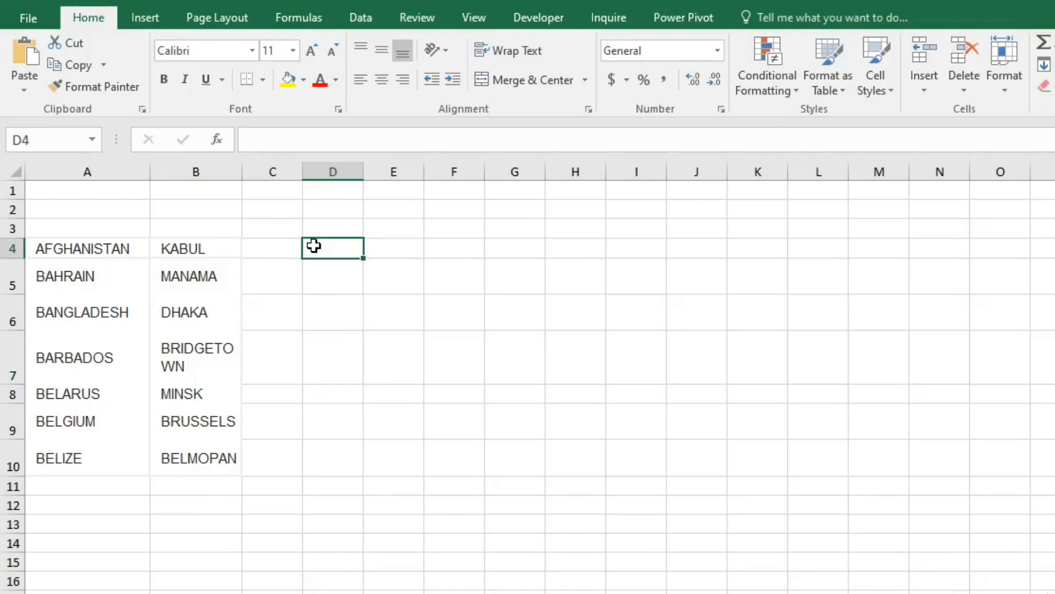
pyautogui.write('=TRIM')
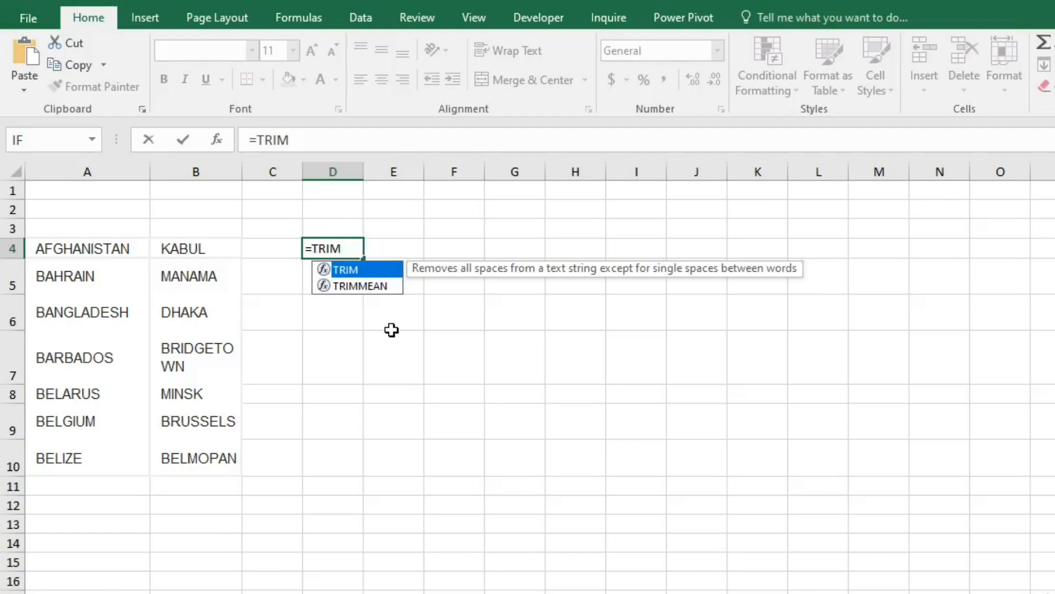
pyautogui.write('(')
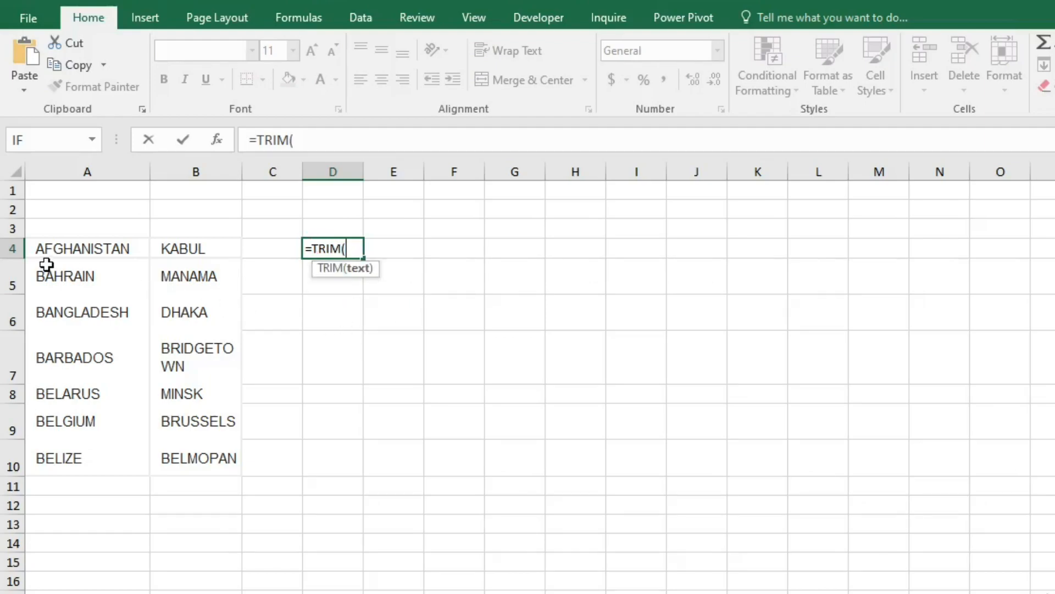
pyautogui.click(66, 249)
pyautogui.write(')')
pyautogui.press('Return')
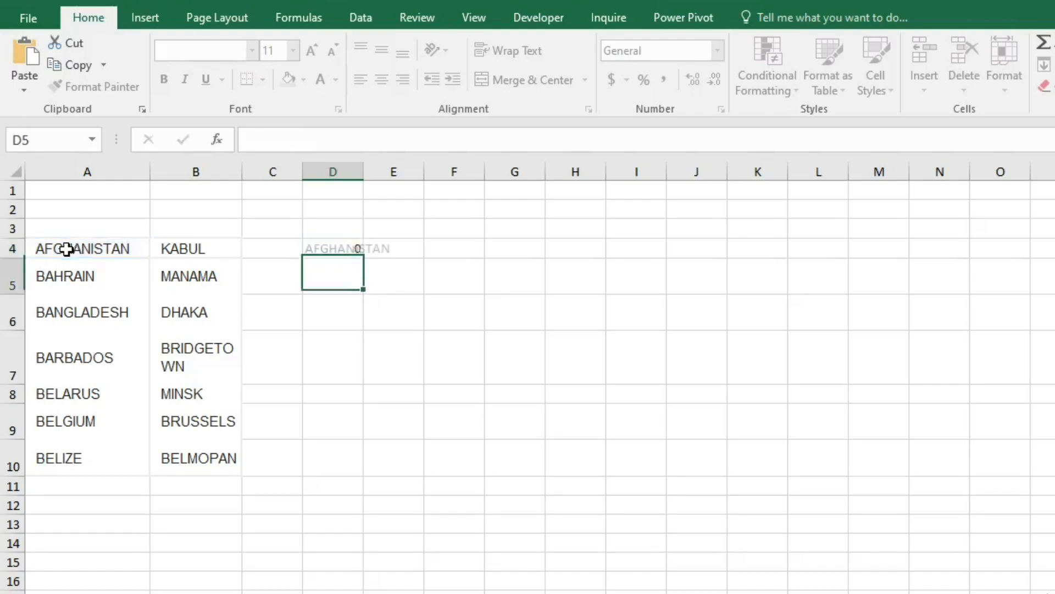
# - Autofit column D and fill the TRIM formula from D4 down to row 10 and across to column E
pyautogui.doubleClick(363, 169)
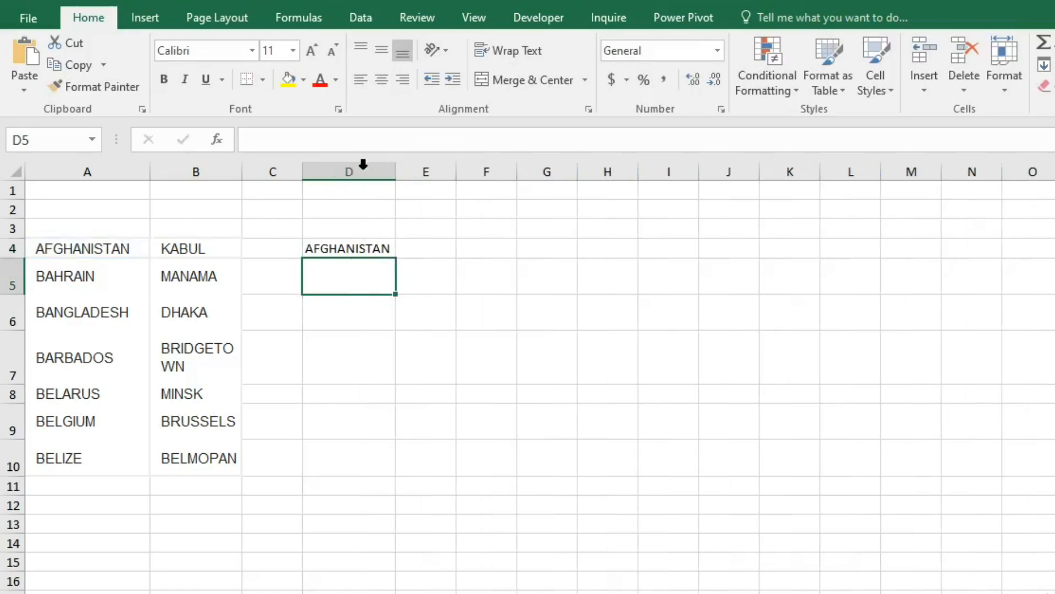
pyautogui.click(355, 243)
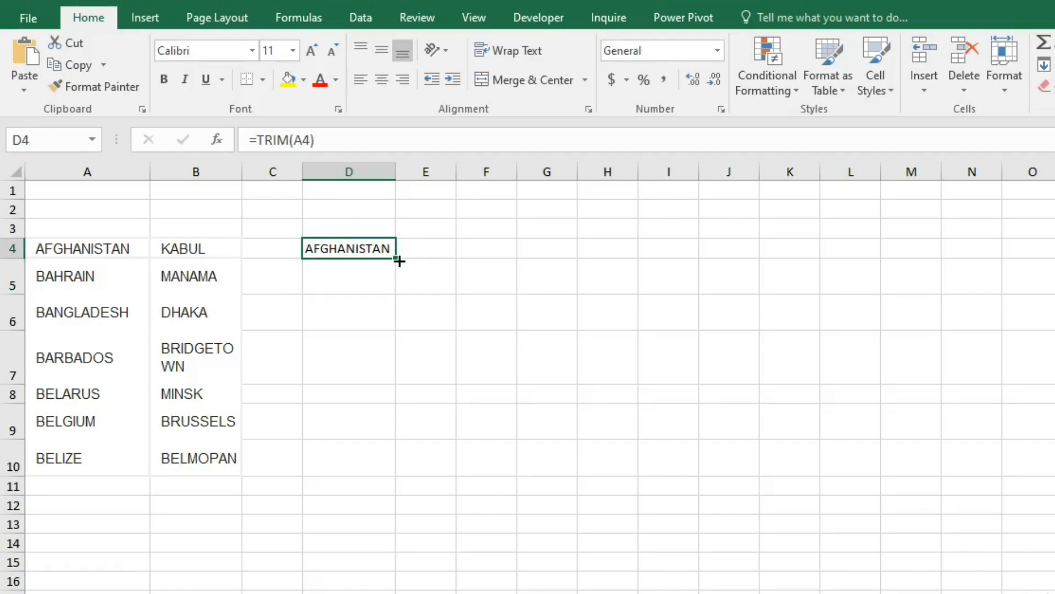
pyautogui.moveTo(399, 261); pyautogui.dragTo(380, 468)
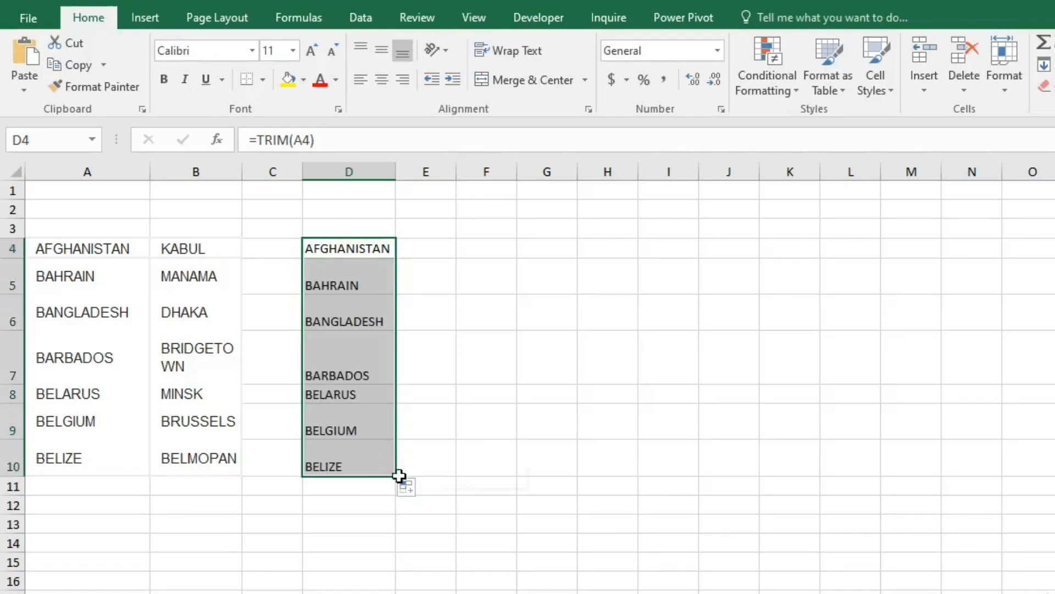
pyautogui.moveTo(399, 476); pyautogui.dragTo(444, 477)
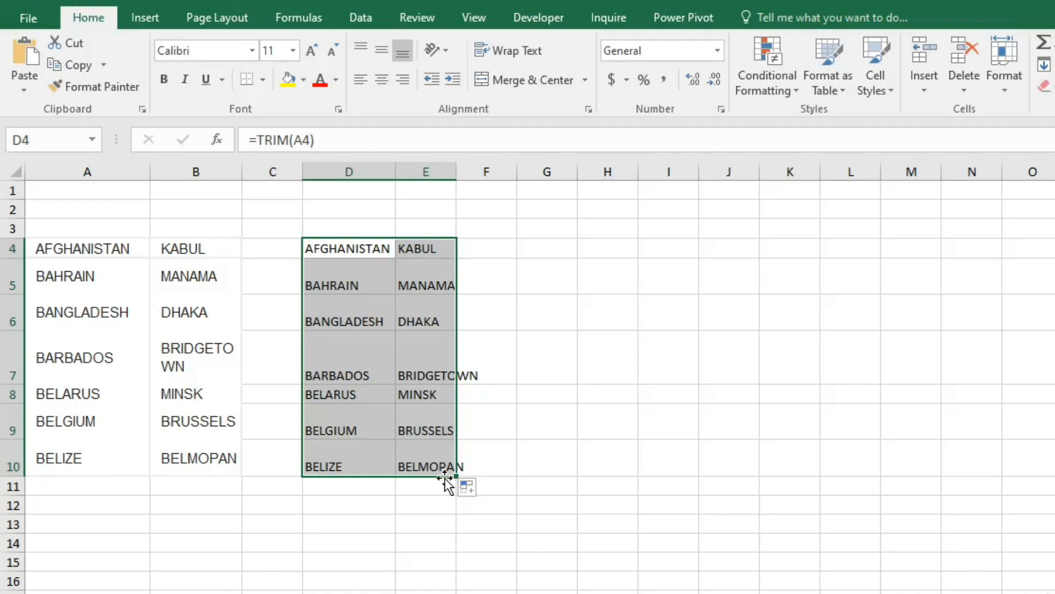
pyautogui.click(650, 426)
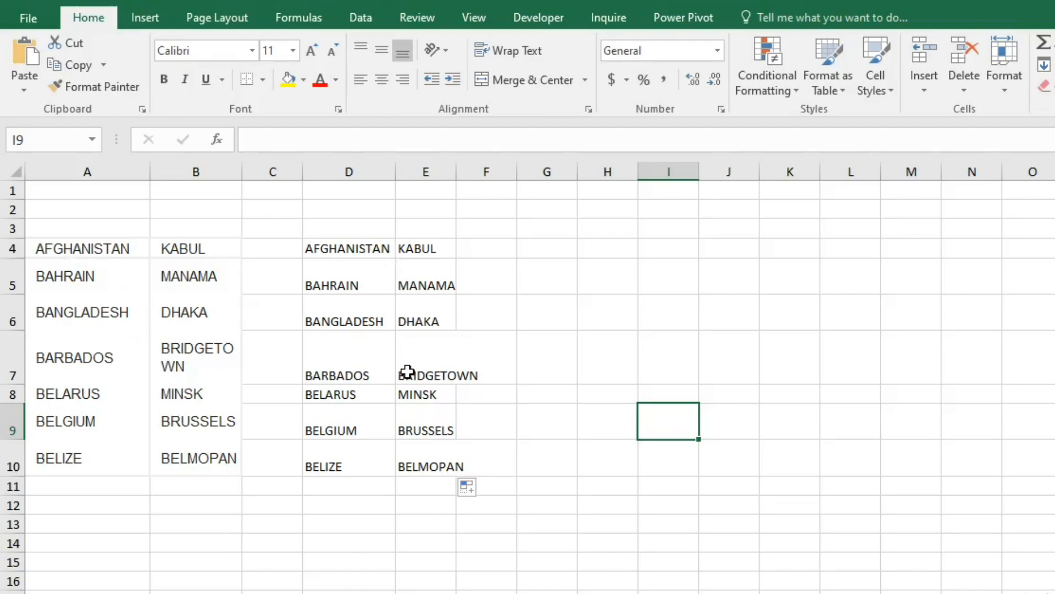
# - Try deleting the source columns A and B, and undo the deletion
pyautogui.click(84, 172)
pyautogui.moveTo(119, 179); pyautogui.dragTo(193, 174)
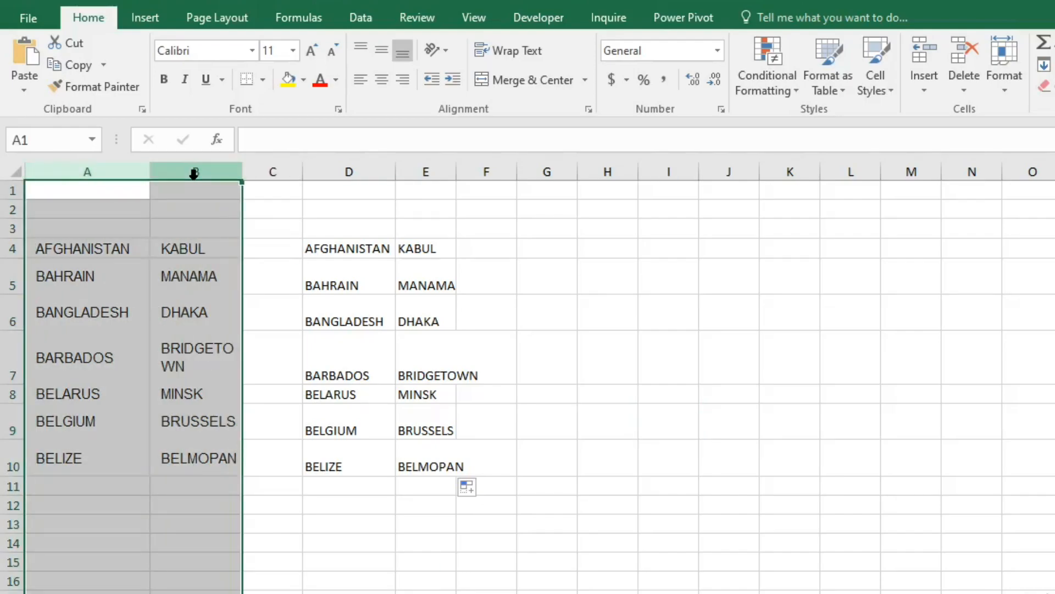
pyautogui.hotkey('ctrl', '-')
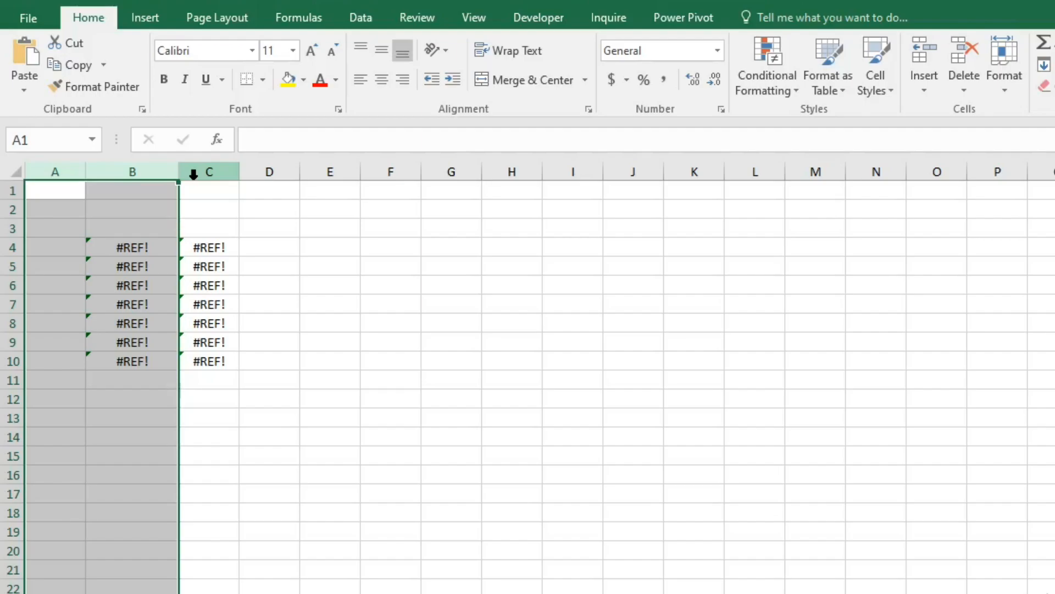
pyautogui.hotkey('ctrl', 'z')
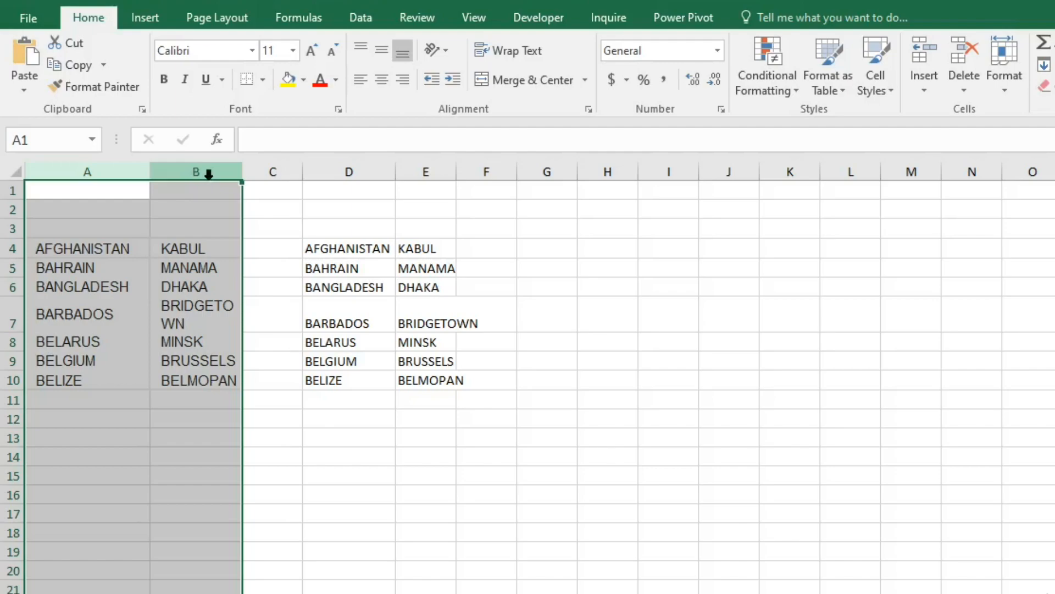
pyautogui.click(330, 249)
pyautogui.hotkey('shift', 'Down')
pyautogui.hotkey('shift', 'Down')
pyautogui.hotkey('shift', 'Down')
pyautogui.hotkey('shift', 'Down')
pyautogui.hotkey('shift', 'Down')
pyautogui.hotkey('shift', 'Down')
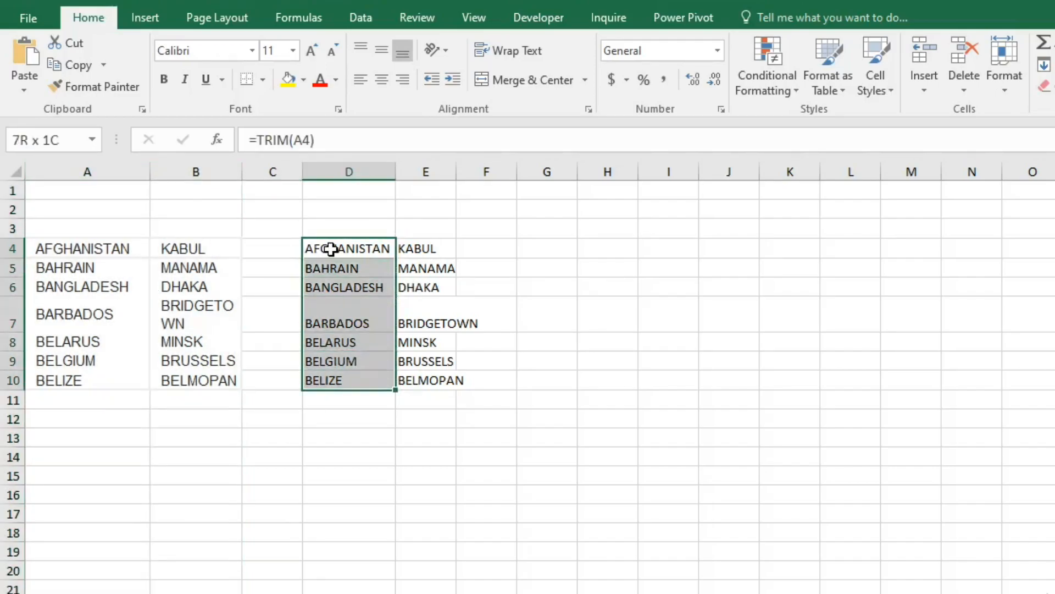
pyautogui.hotkey('ctrl', 'v')
pyautogui.press('Up')
pyautogui.press('Up')
pyautogui.press('Down')
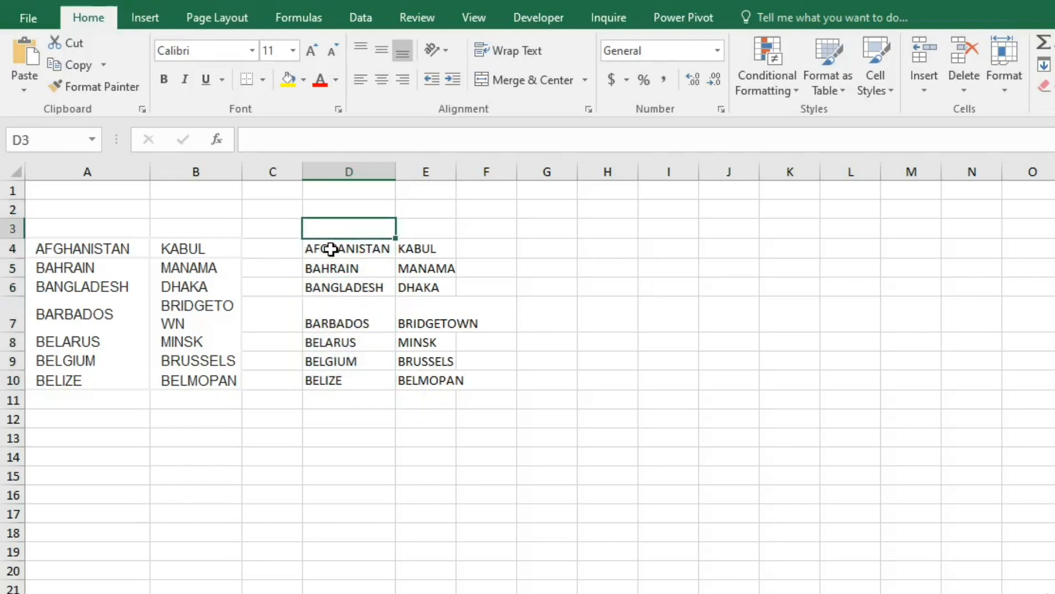
# - Copy the trimmed countries and capitals in D4:E10
pyautogui.press('Down')
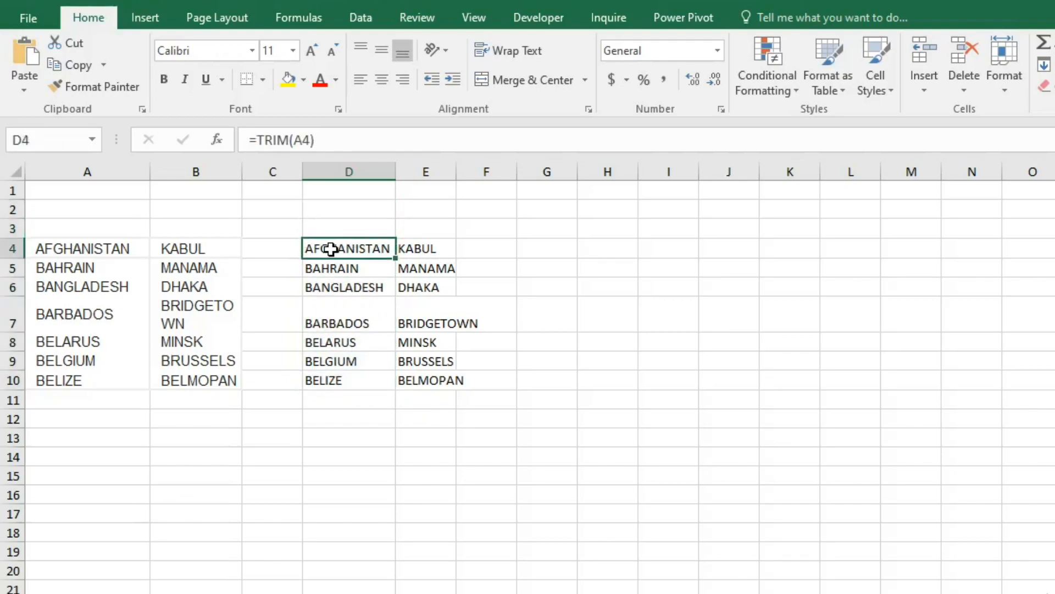
pyautogui.hotkey('ctrl', 'shift', 'Down')
pyautogui.hotkey('ctrl', 'v')
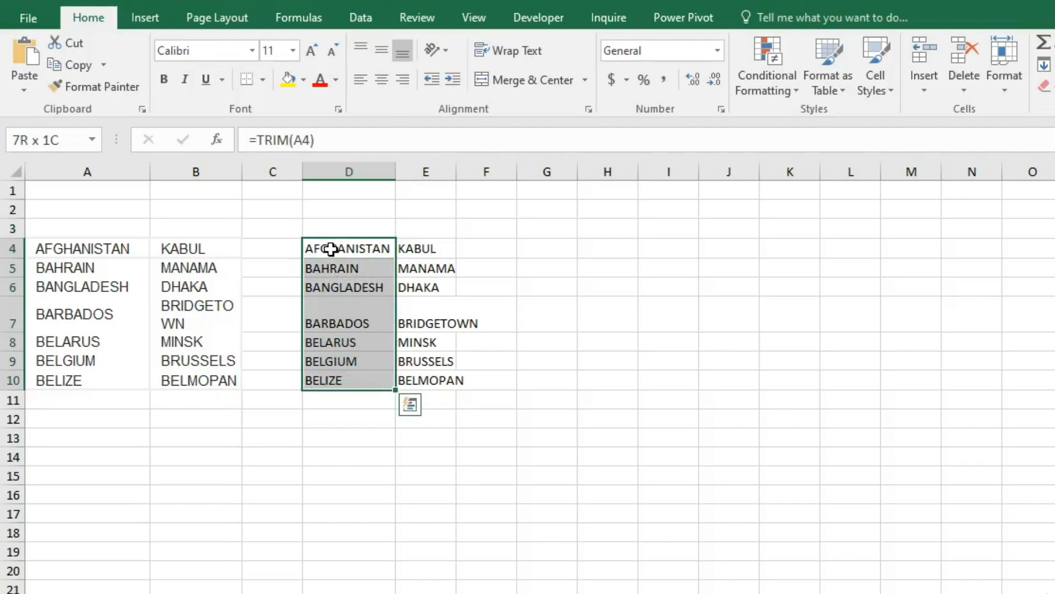
pyautogui.hotkey('shift', 'Right')
pyautogui.hotkey('ctrl', 'v')
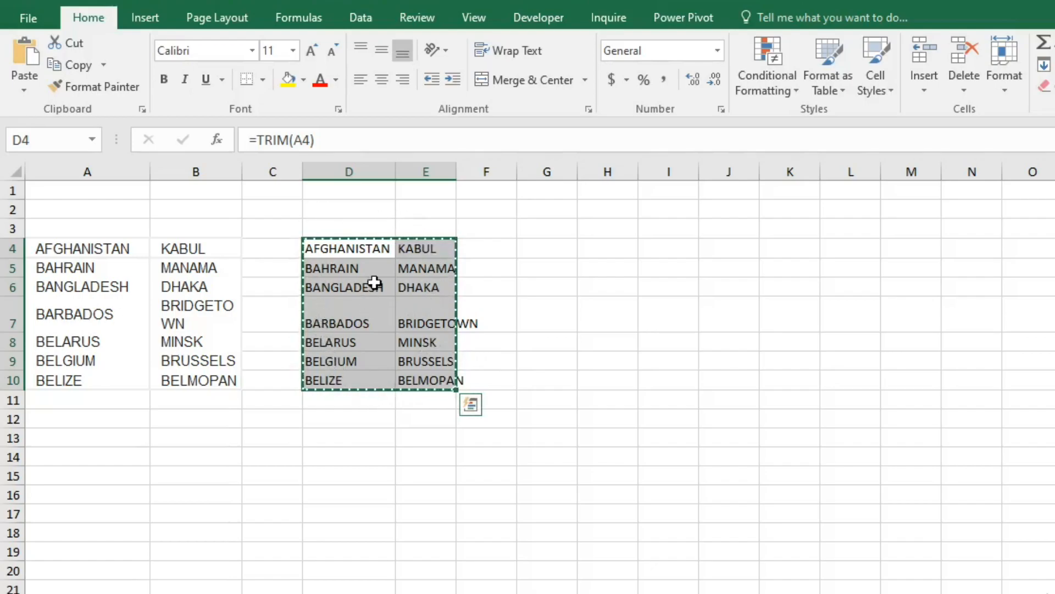
# - Paste the copied countries and capitals as values only, starting at cell G4
pyautogui.click(529, 249)
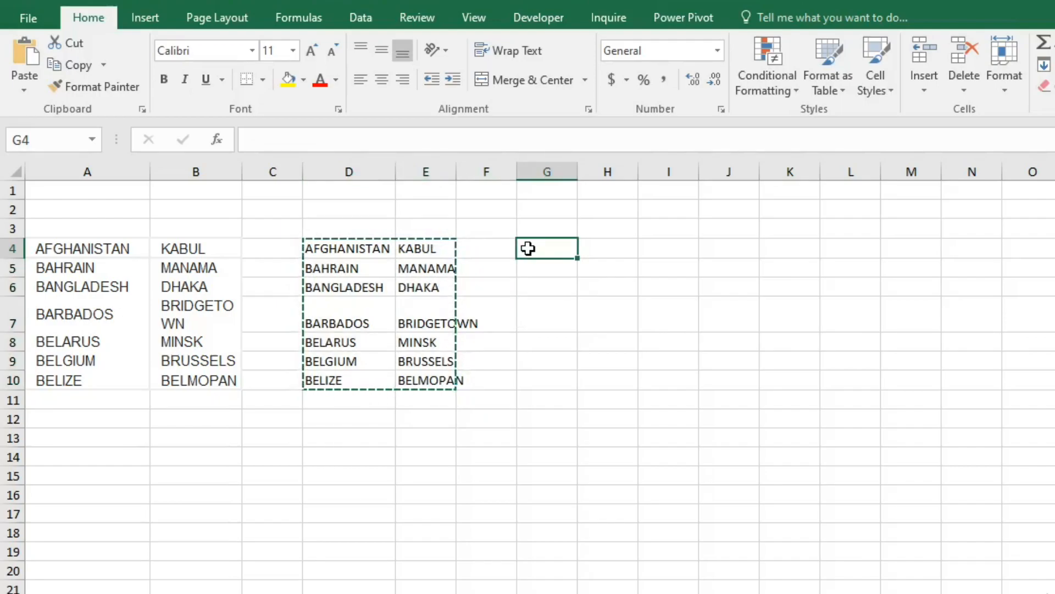
pyautogui.press('alt')
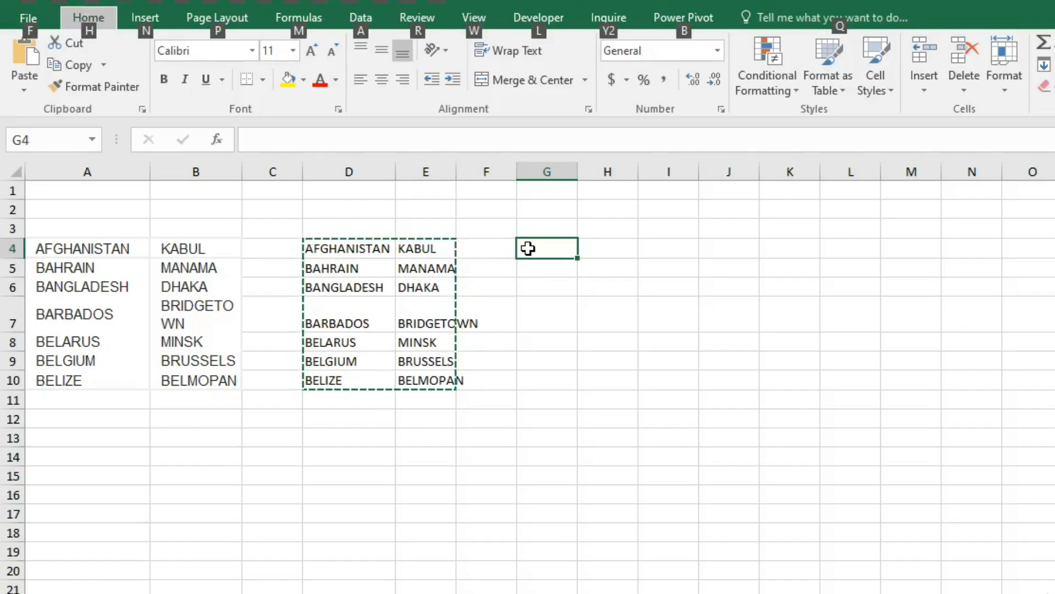
pyautogui.press('h')
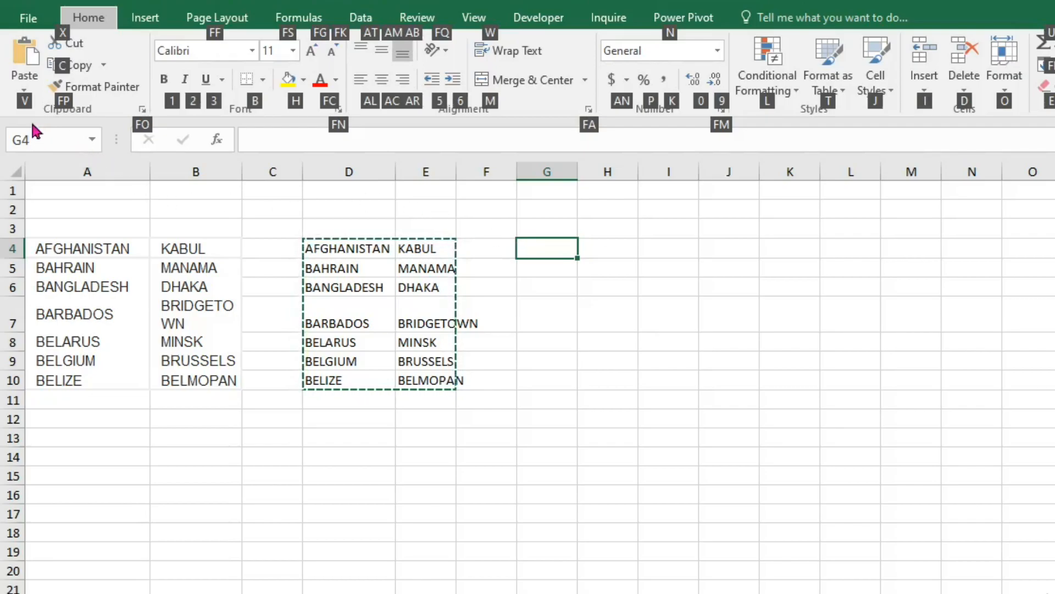
pyautogui.press('v')
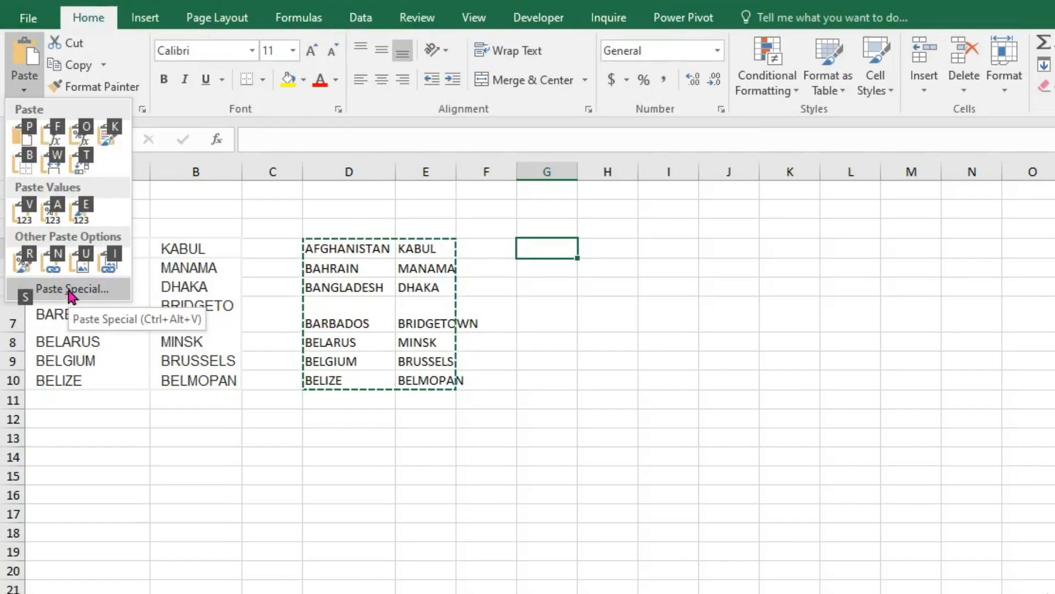
pyautogui.click(70, 291)
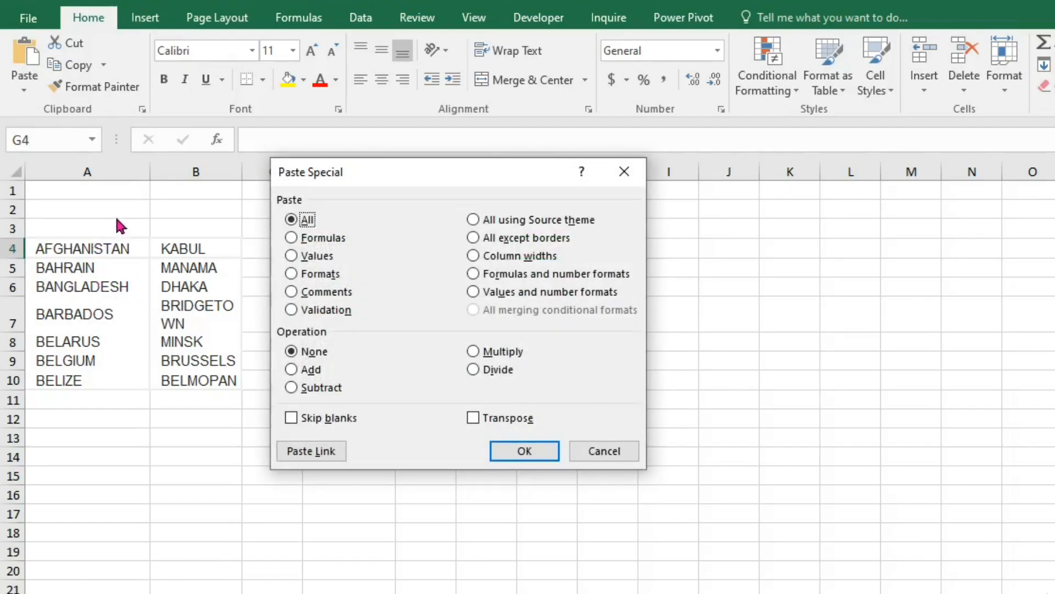
pyautogui.press('Down')
pyautogui.press('Down')
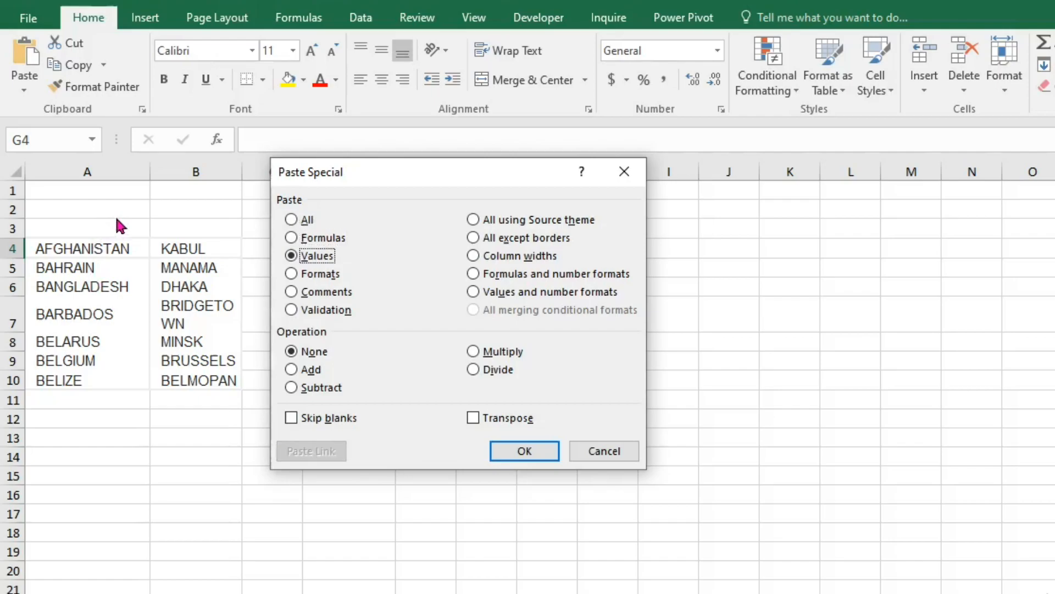
pyautogui.press('Return')
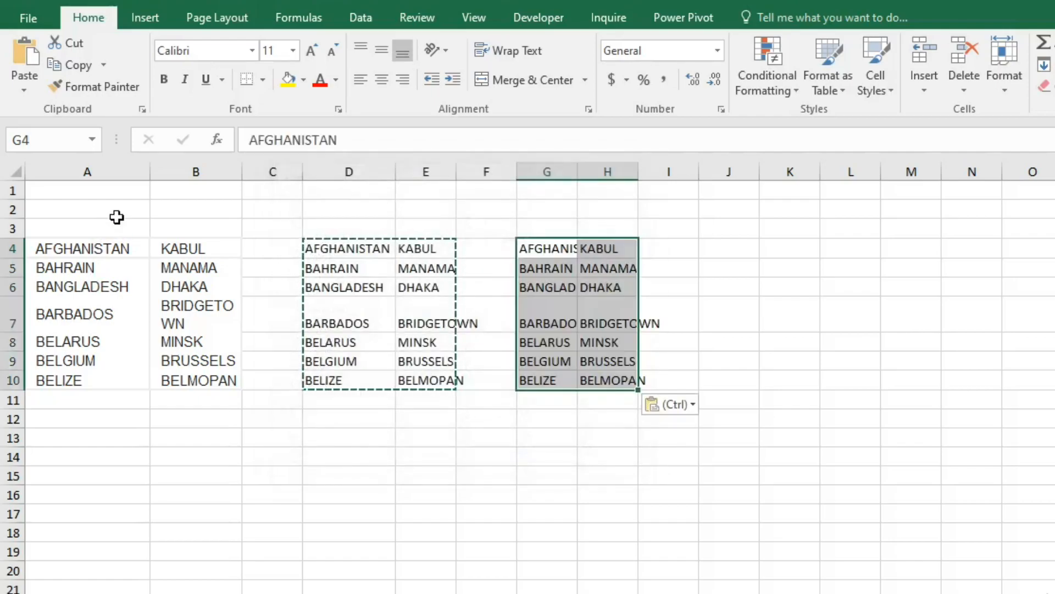
# - Cancel the copy selection and delete the original source columns A and B
pyautogui.click(695, 233)
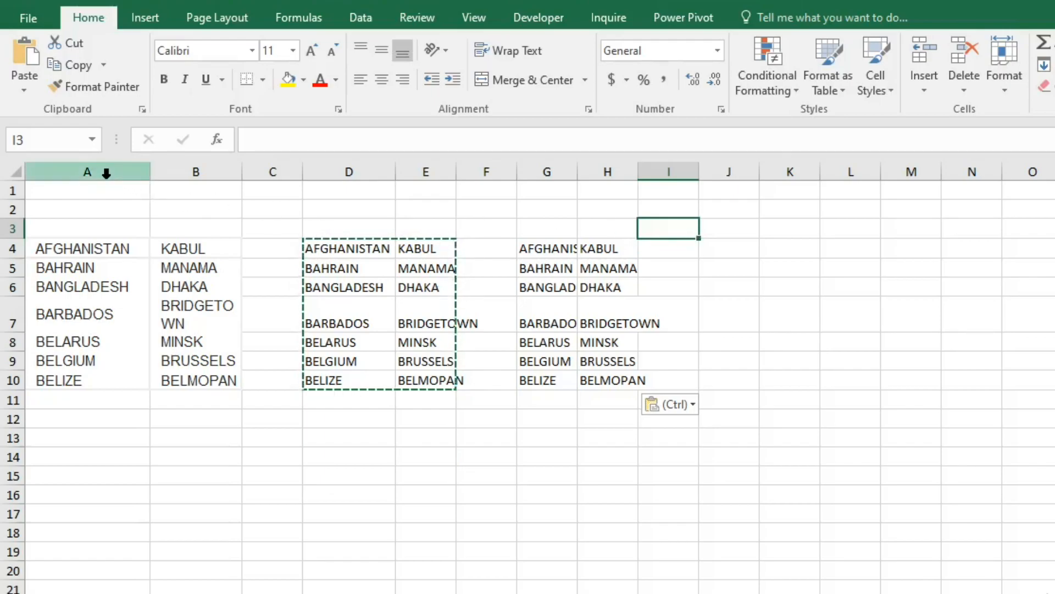
pyautogui.moveTo(106, 172); pyautogui.dragTo(191, 183)
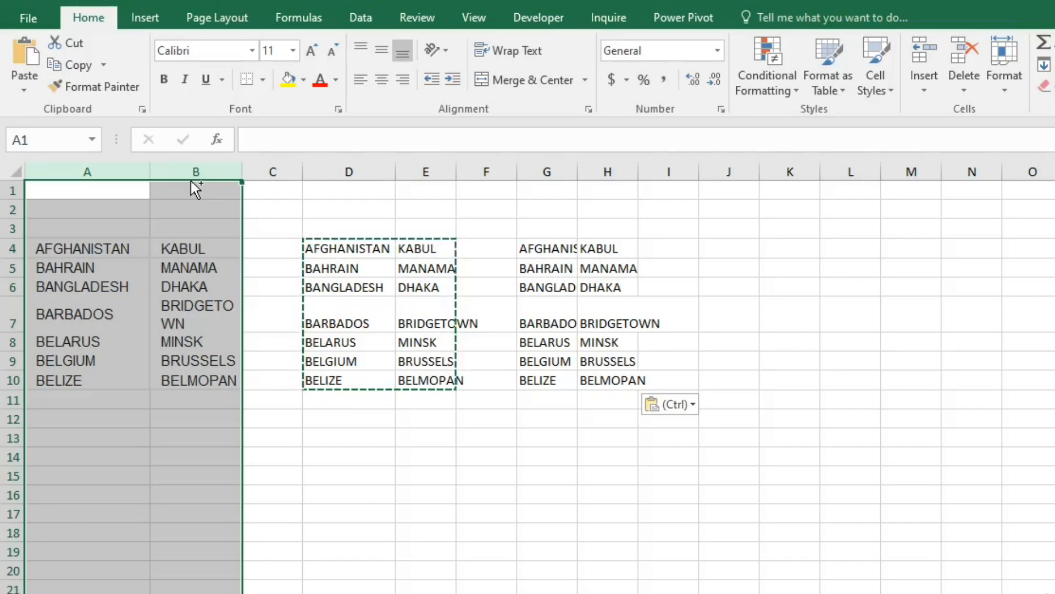
pyautogui.press('Escape')
pyautogui.hotkey('ctrl', '-')
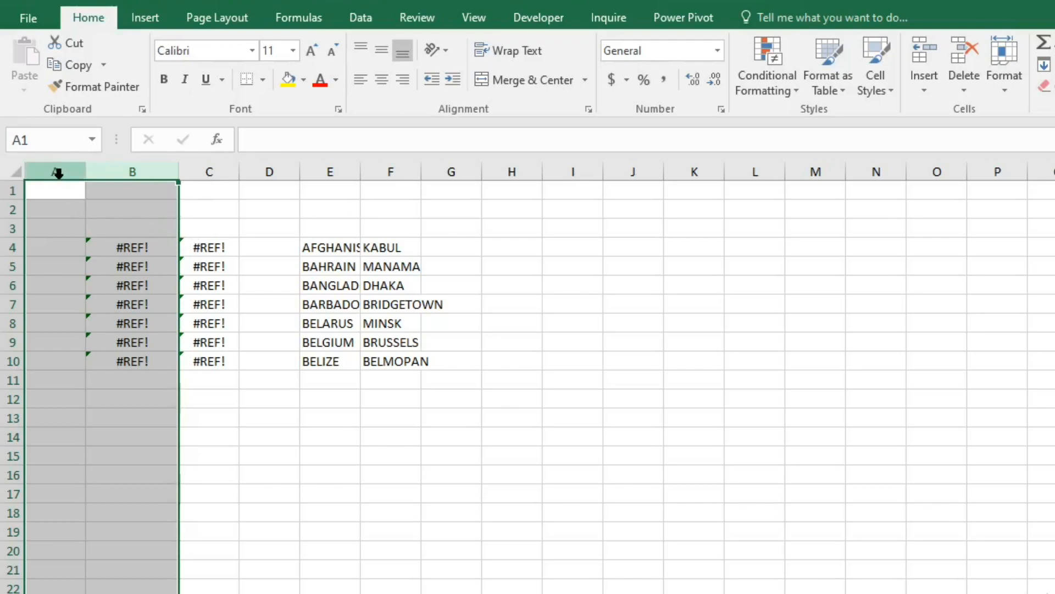
# - Delete columns A to D containing the leftover TRIM formulas and autofit the remaining country and capital columns
pyautogui.moveTo(58, 174); pyautogui.dragTo(244, 172)
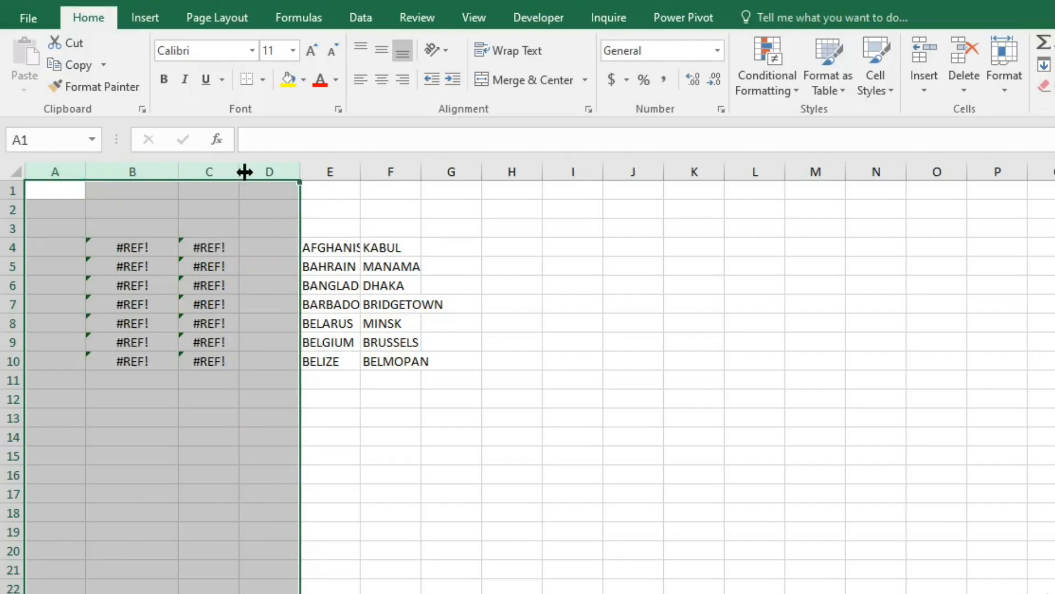
pyautogui.hotkey('ctrl', '-')
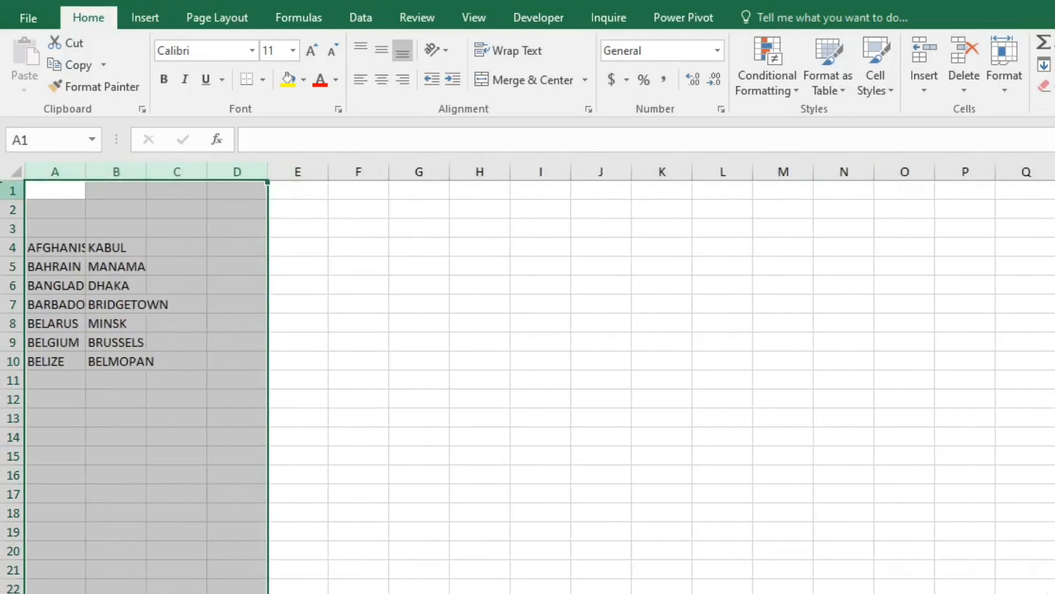
pyautogui.doubleClick(84, 161)
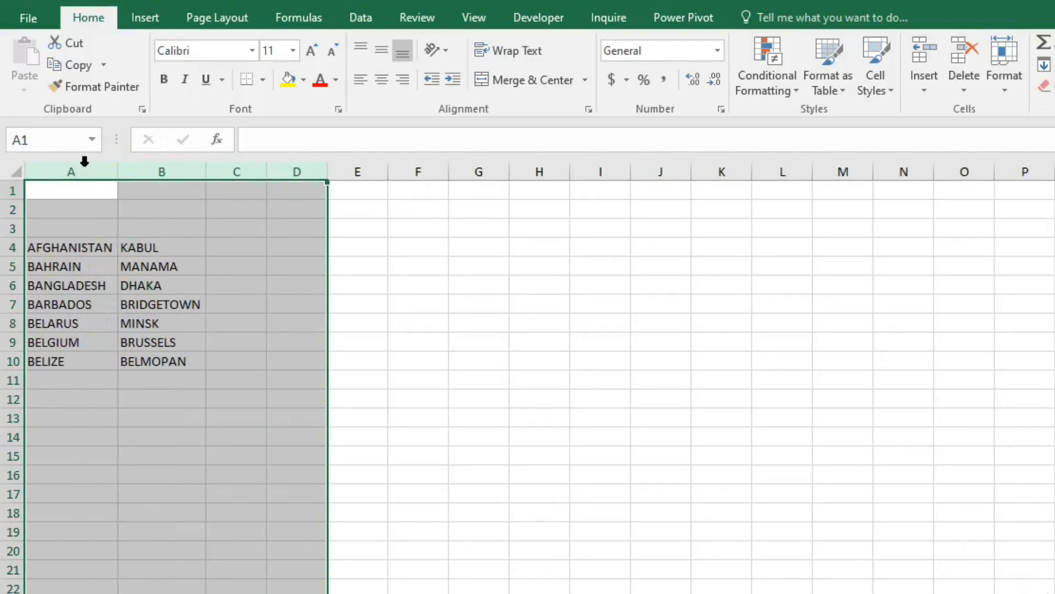
pyautogui.click(308, 301)
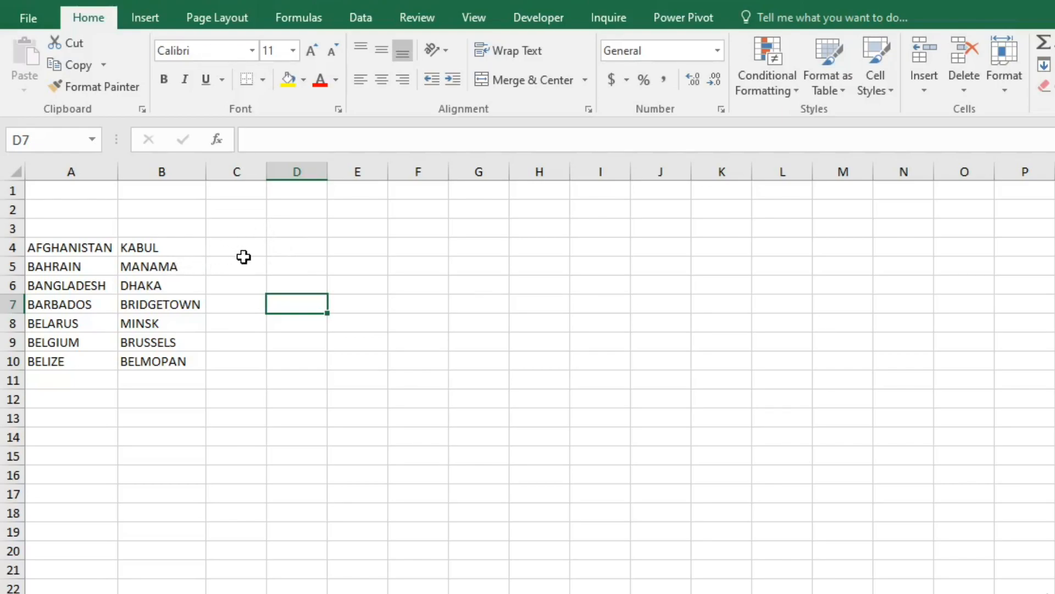
pyautogui.click(277, 249)
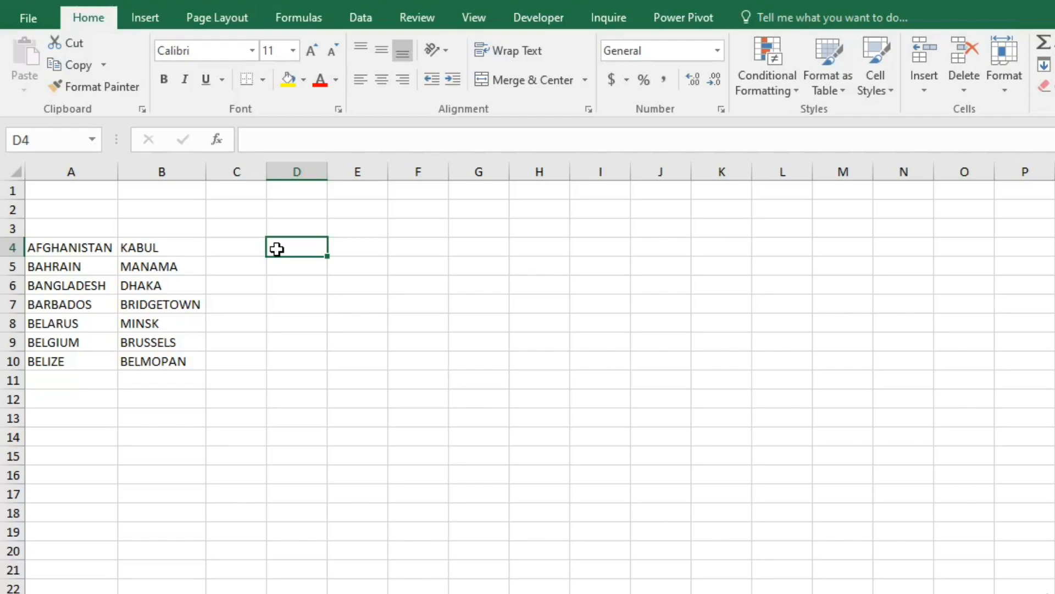
pyautogui.click(82, 244)
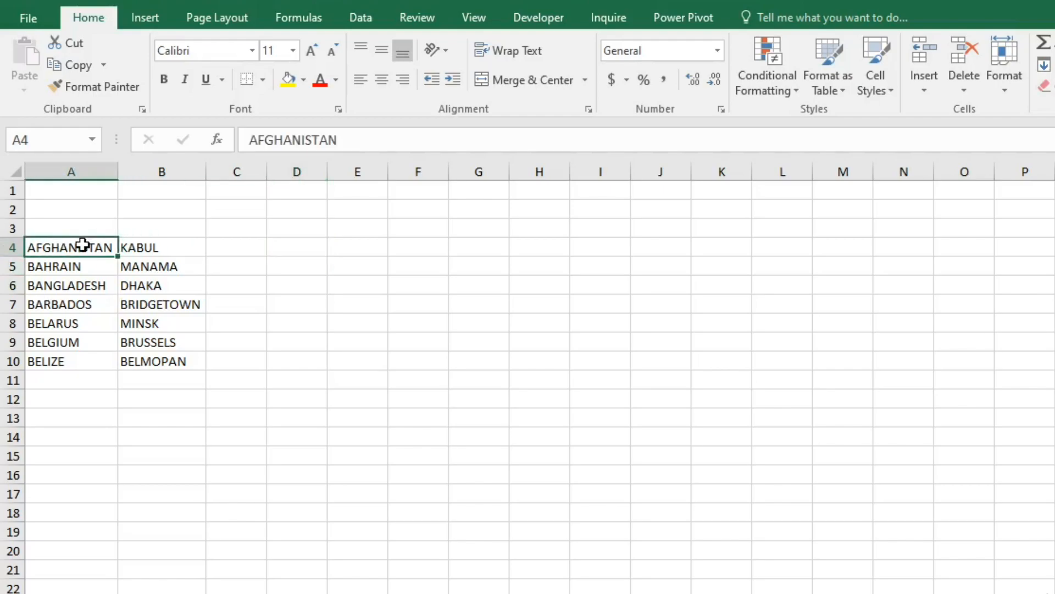
pyautogui.click(140, 247)
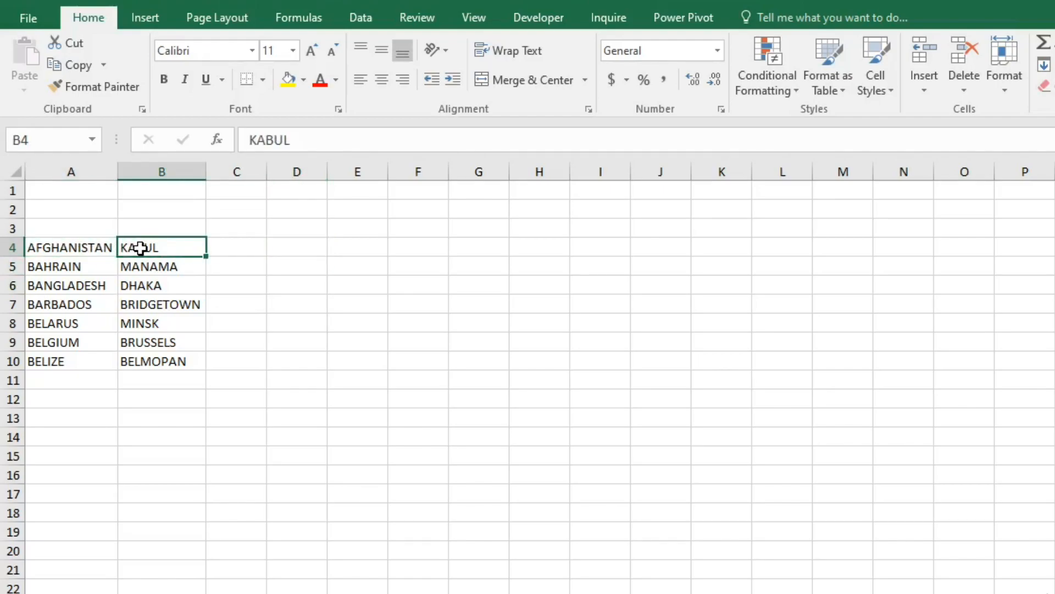
# - Enter the formula =CONCATENATE(A4,B4) in cell D4 and autofit column D
pyautogui.click(282, 244)
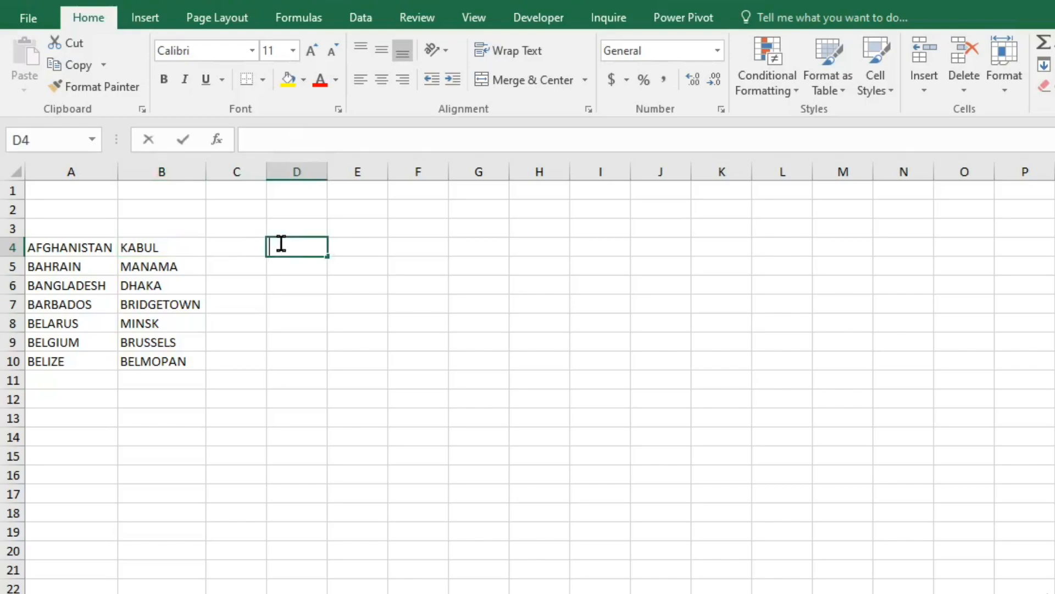
pyautogui.write('=')
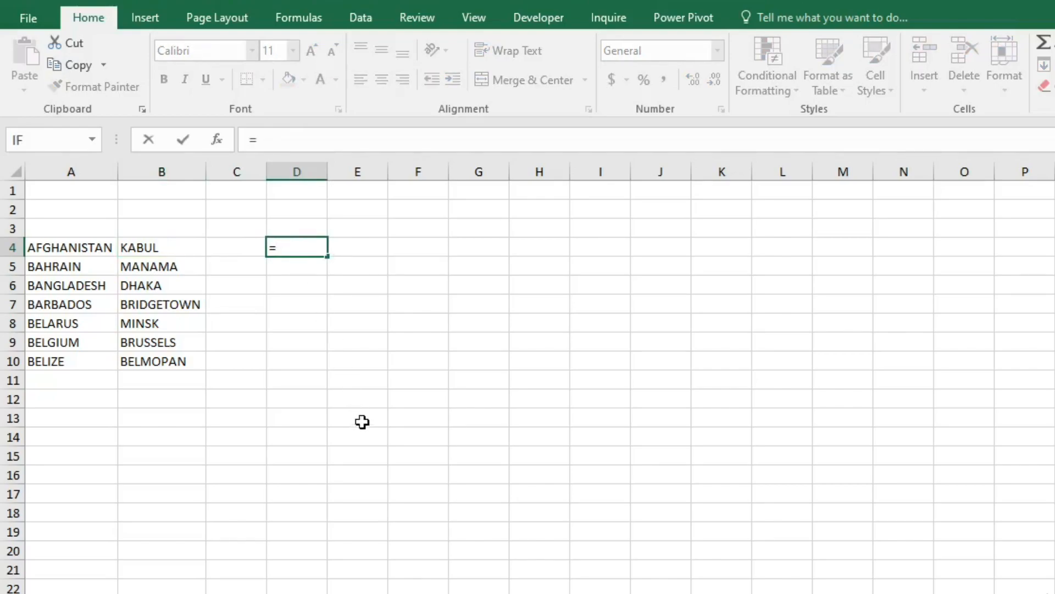
pyautogui.write('CONCAT')
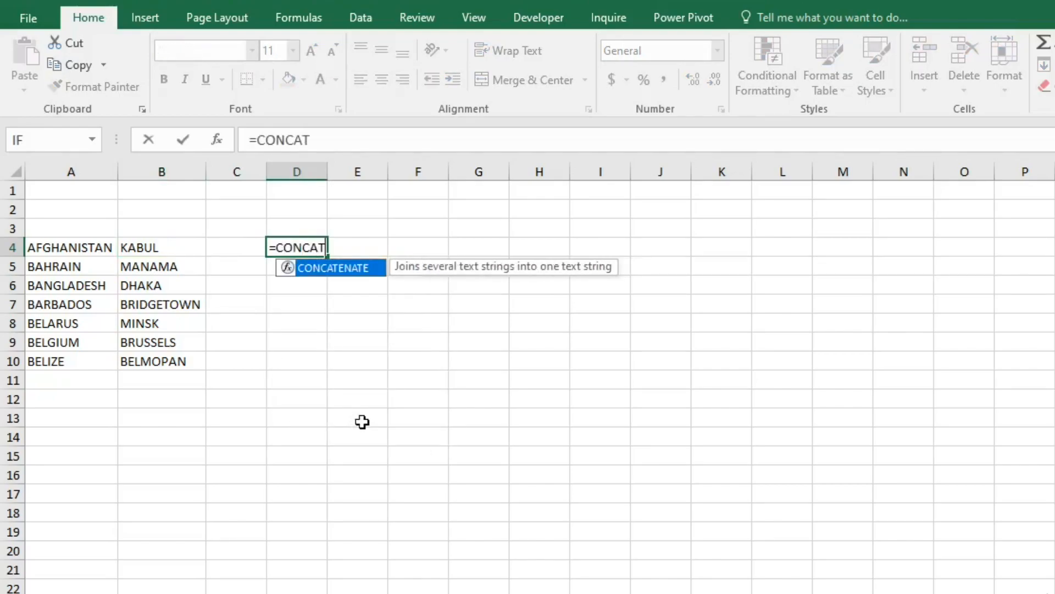
pyautogui.write('NAT')
pyautogui.press('BackSpace')
pyautogui.press('BackSpace')
pyautogui.press('BackSpace')
pyautogui.press('BackSpace')
pyautogui.doubleClick(360, 270)
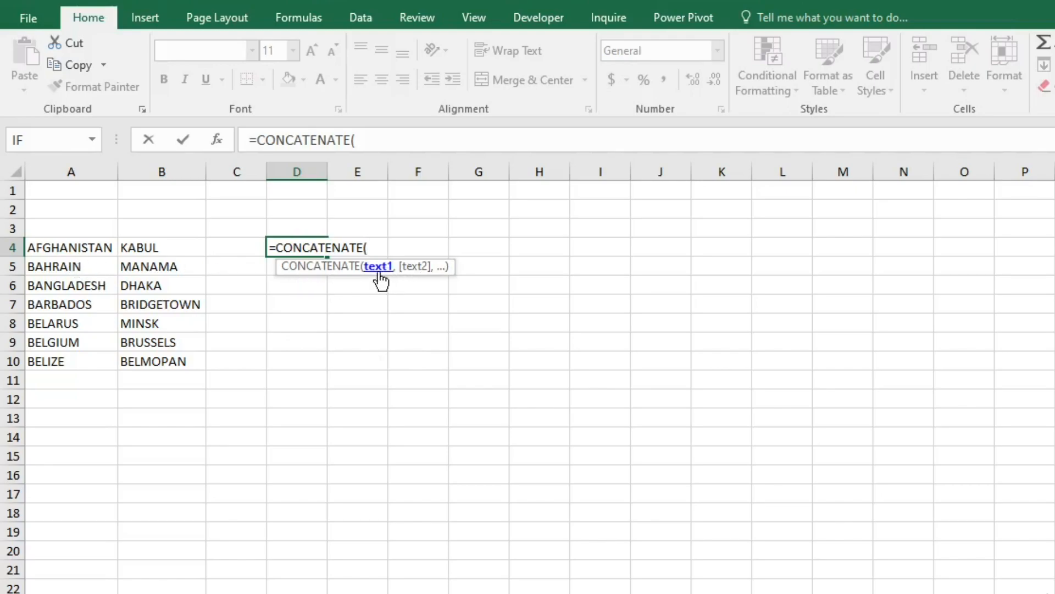
pyautogui.click(61, 252)
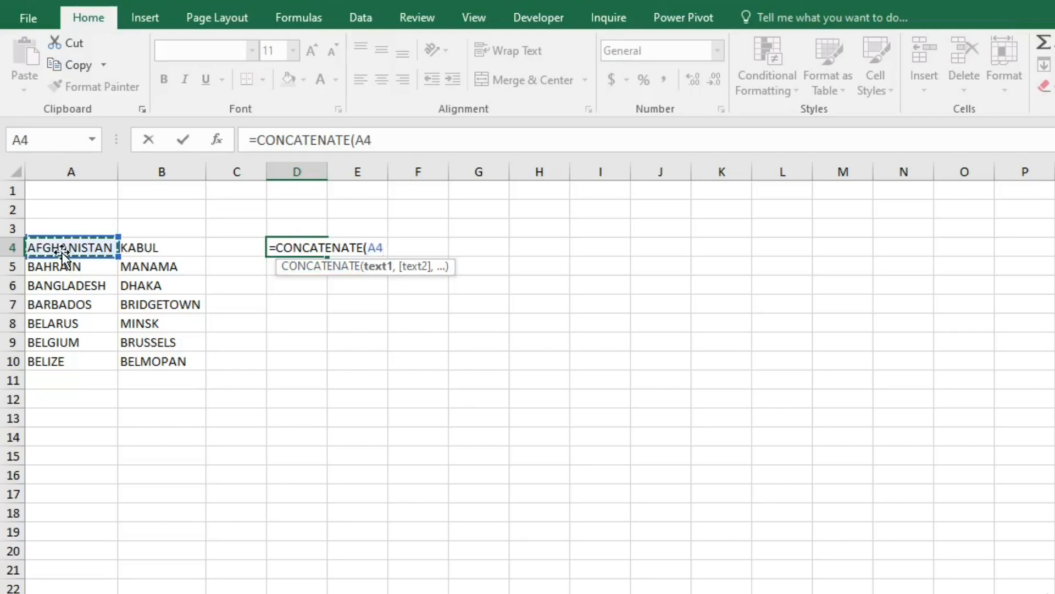
pyautogui.write(',')
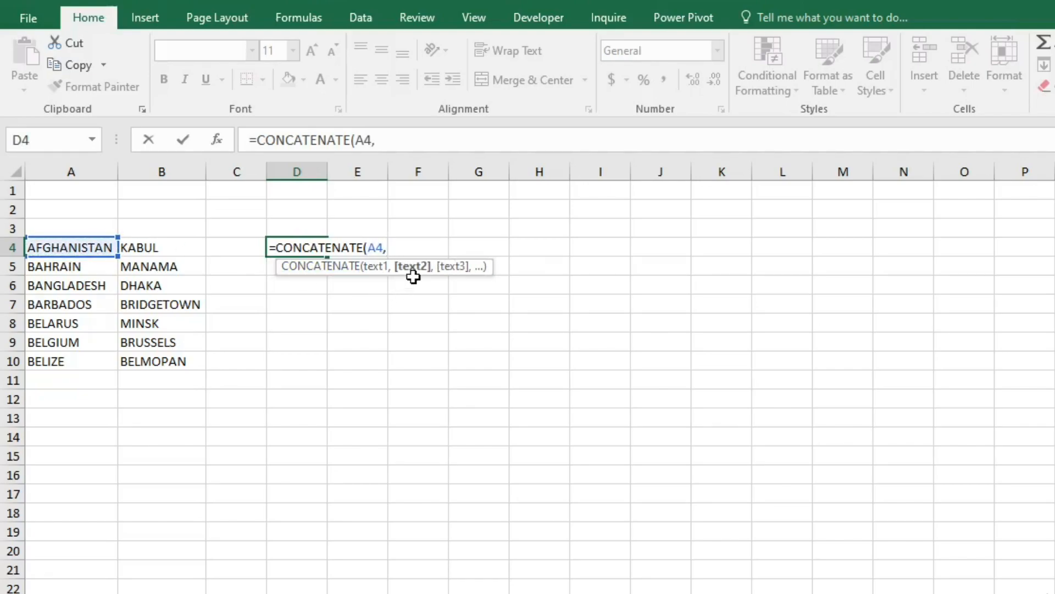
pyautogui.click(139, 244)
pyautogui.write(')')
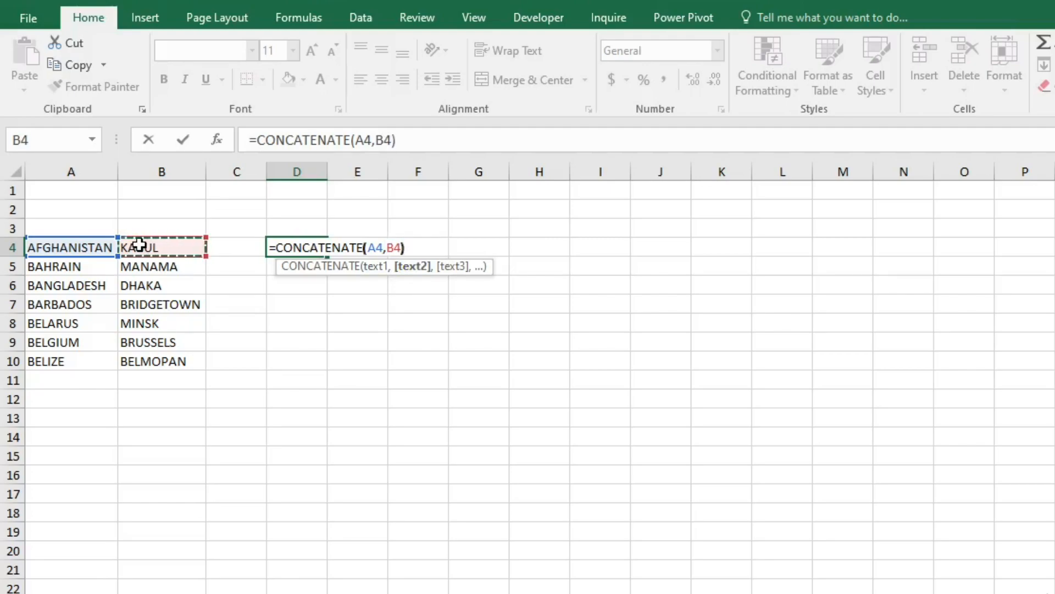
pyautogui.press('Return')
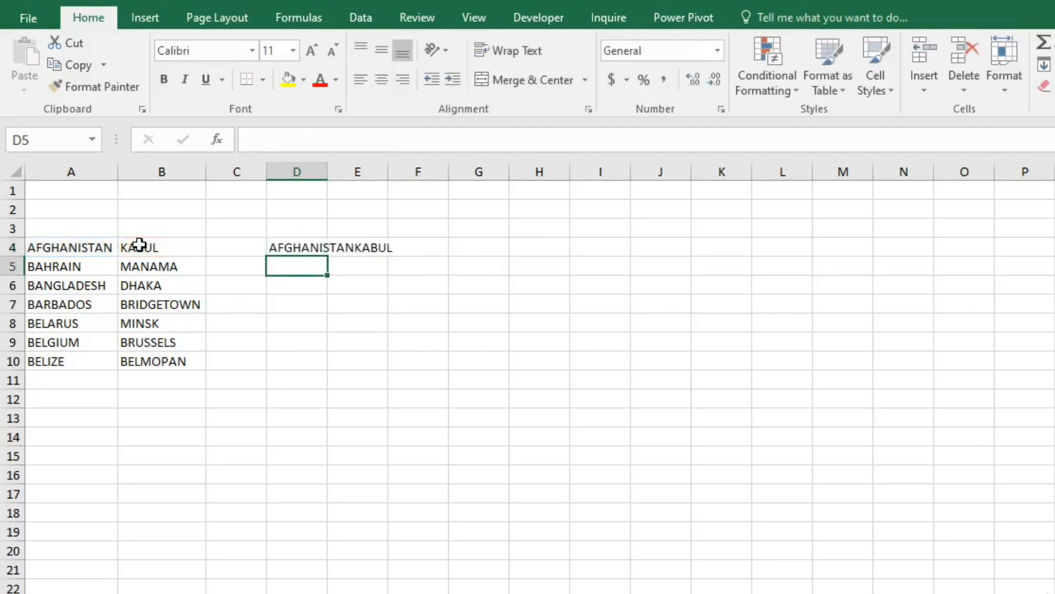
pyautogui.doubleClick(329, 175)
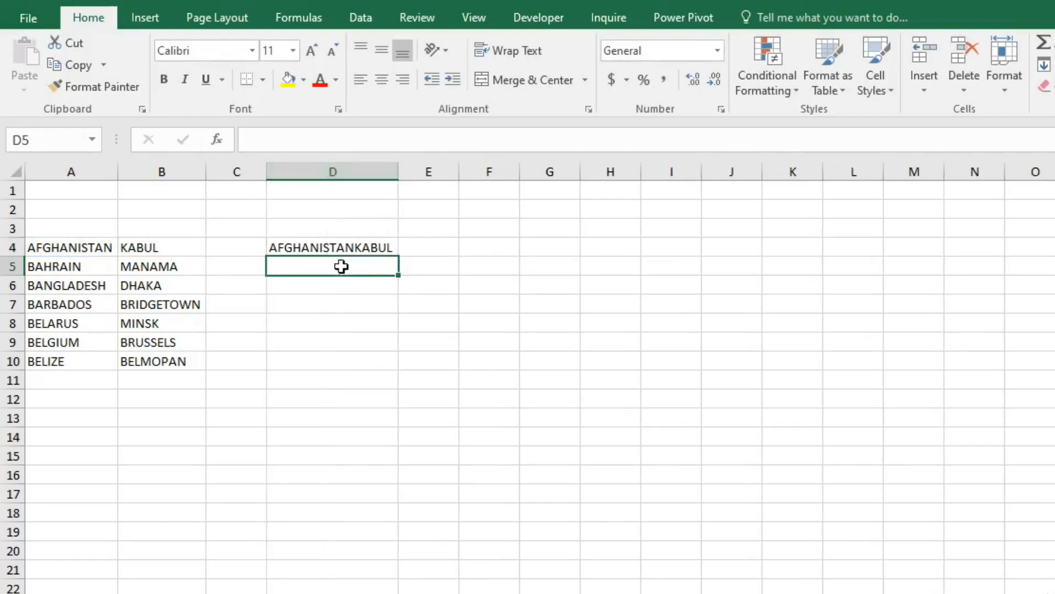
# - Add a space between the joined texts in D4 with =CONCATENATE(A4," ",B4) and fill the formula down to D10
pyautogui.click(332, 249)
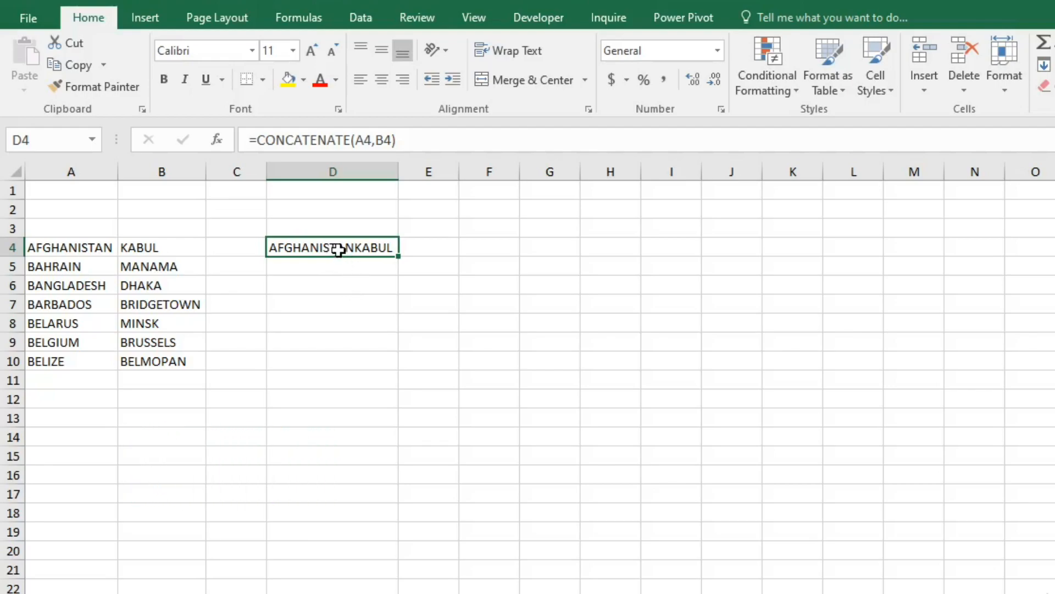
pyautogui.click(373, 141)
pyautogui.click(373, 142)
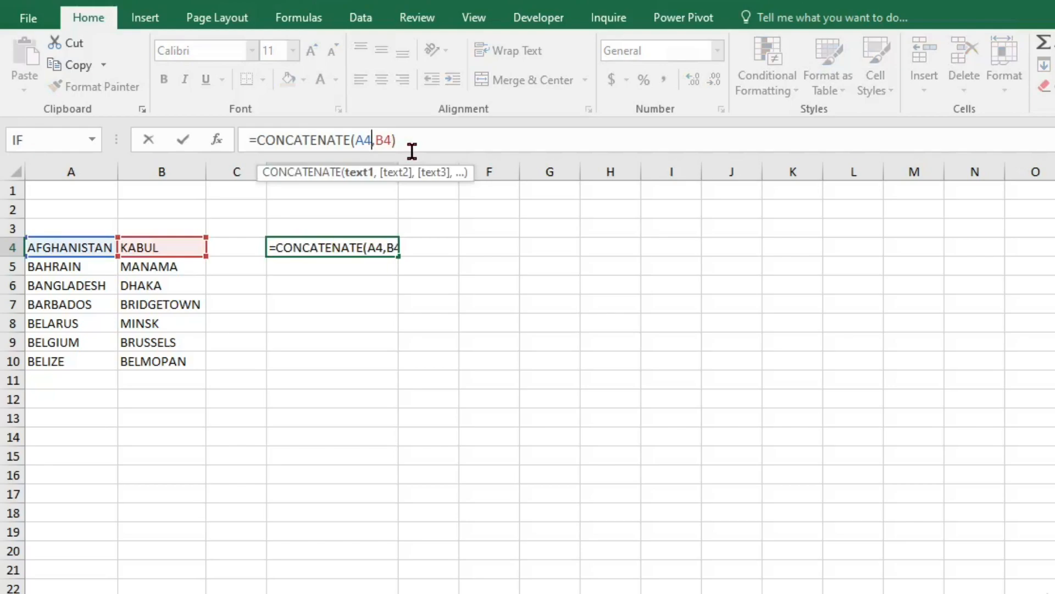
pyautogui.press('Right')
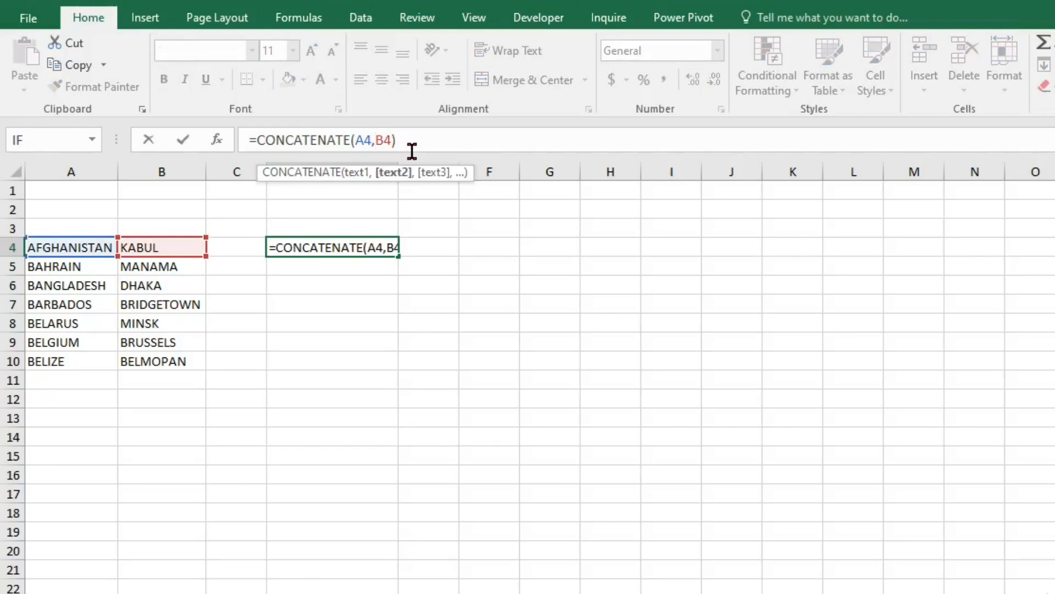
pyautogui.write('"')
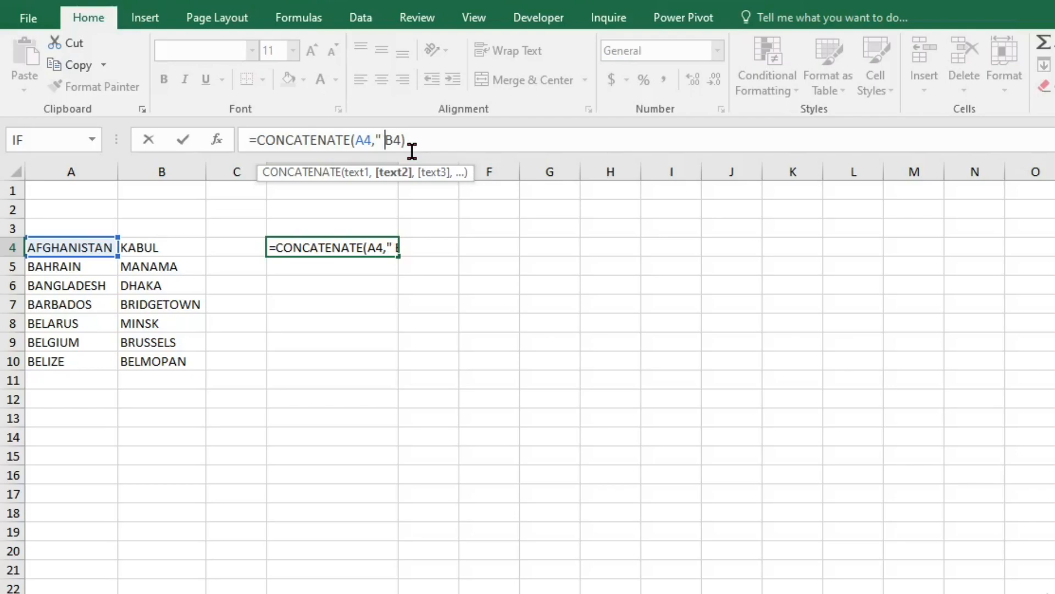
pyautogui.write('"')
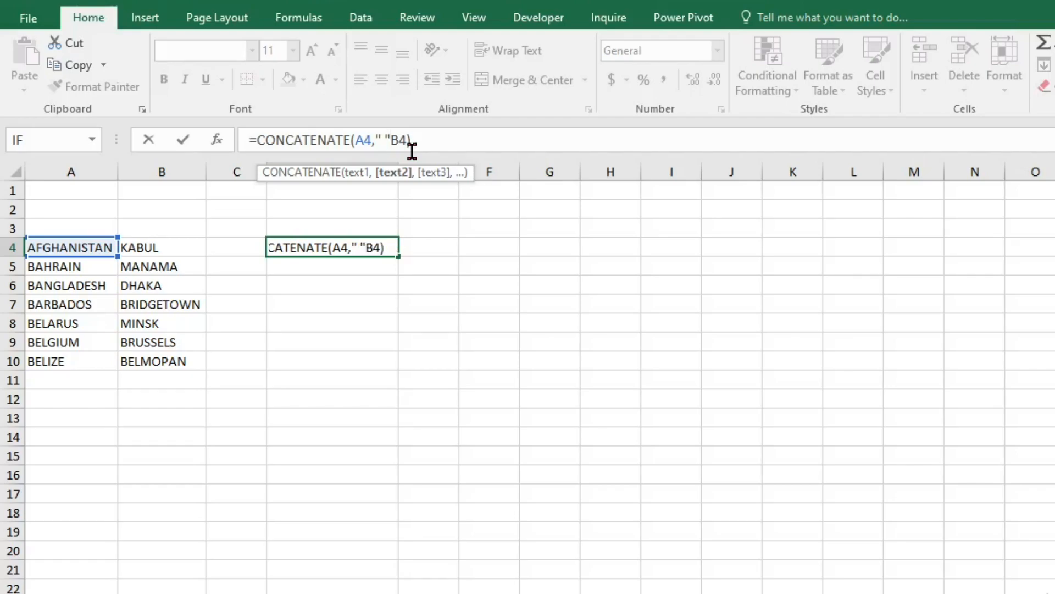
pyautogui.write(',')
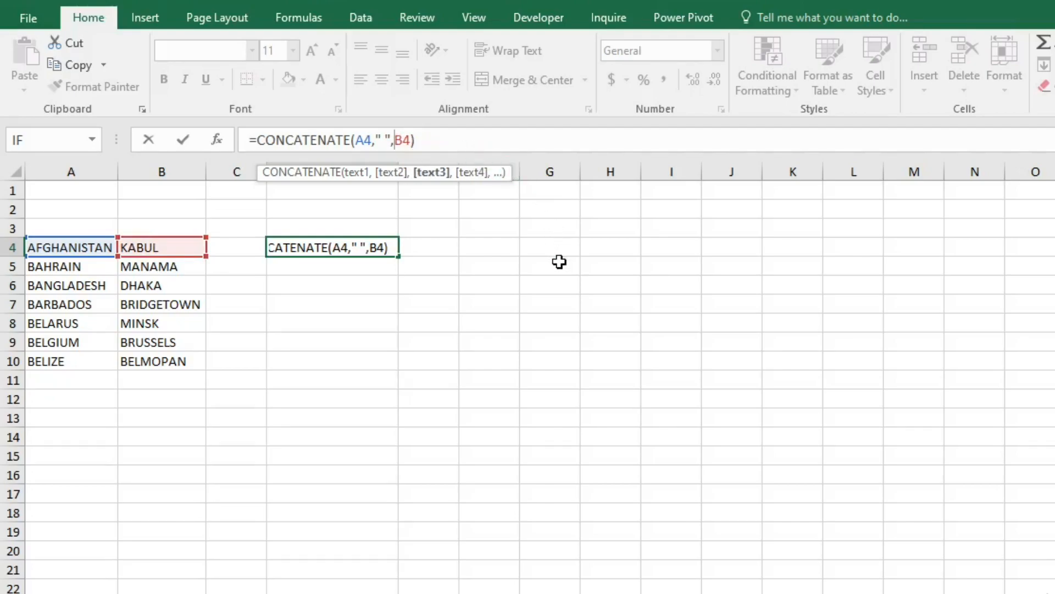
pyautogui.press('Return')
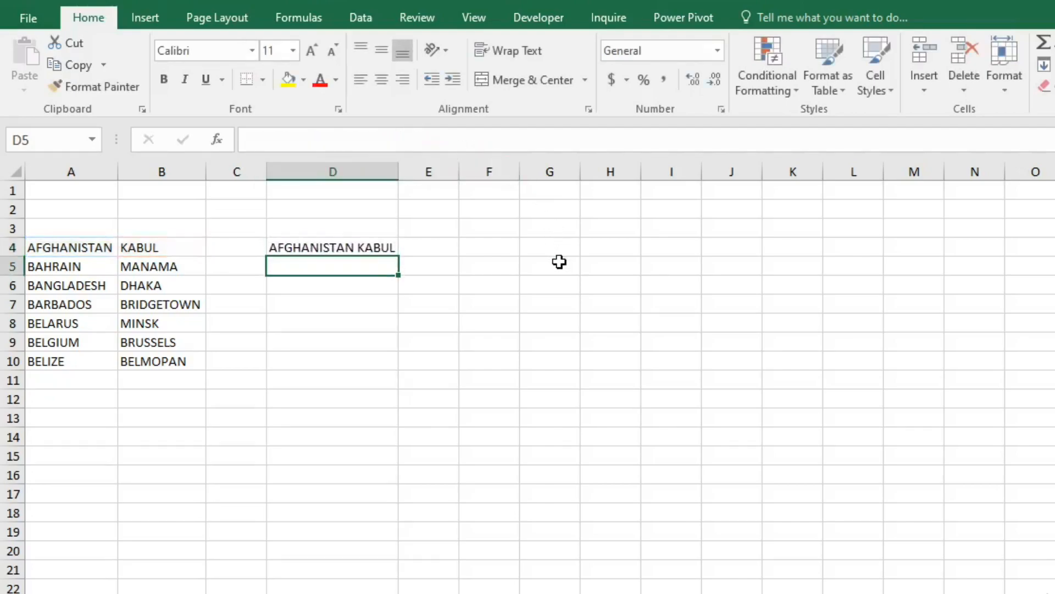
pyautogui.click(346, 248)
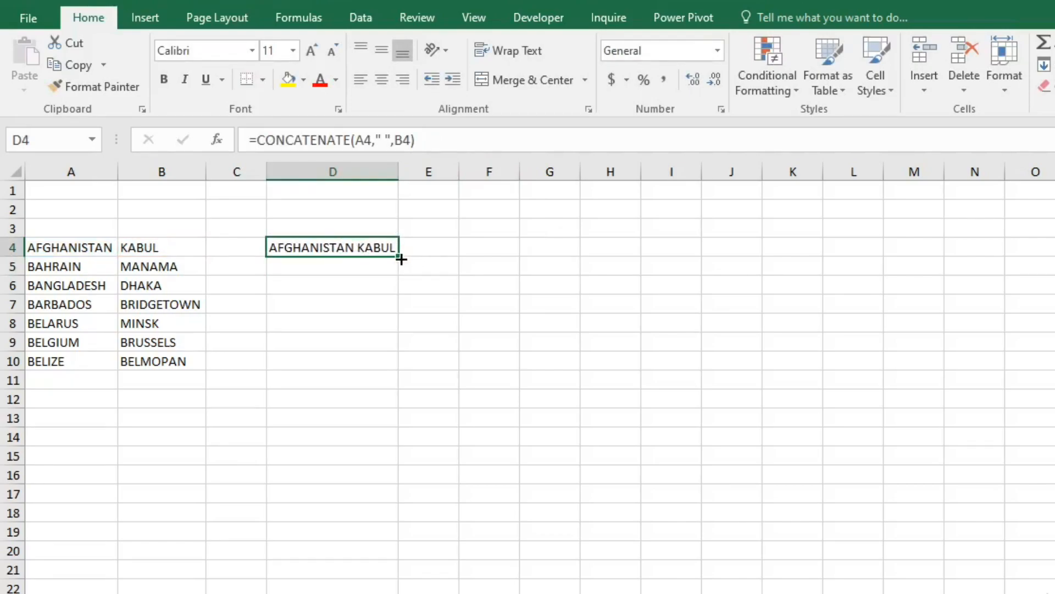
pyautogui.moveTo(400, 259); pyautogui.dragTo(398, 363)
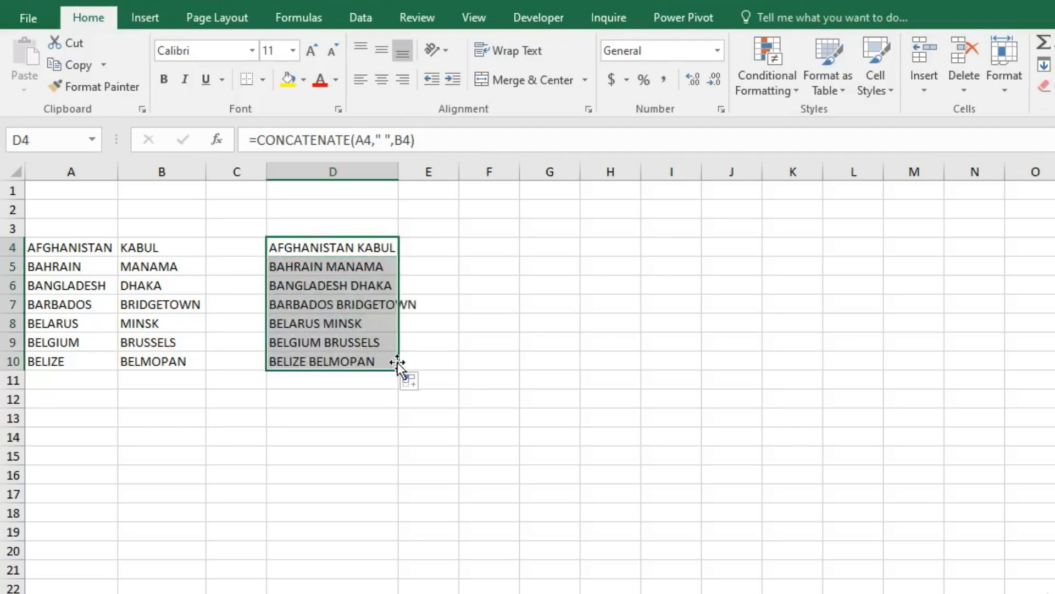
# - Autofit column D to its joined texts and narrow the empty column E
pyautogui.doubleClick(398, 171)
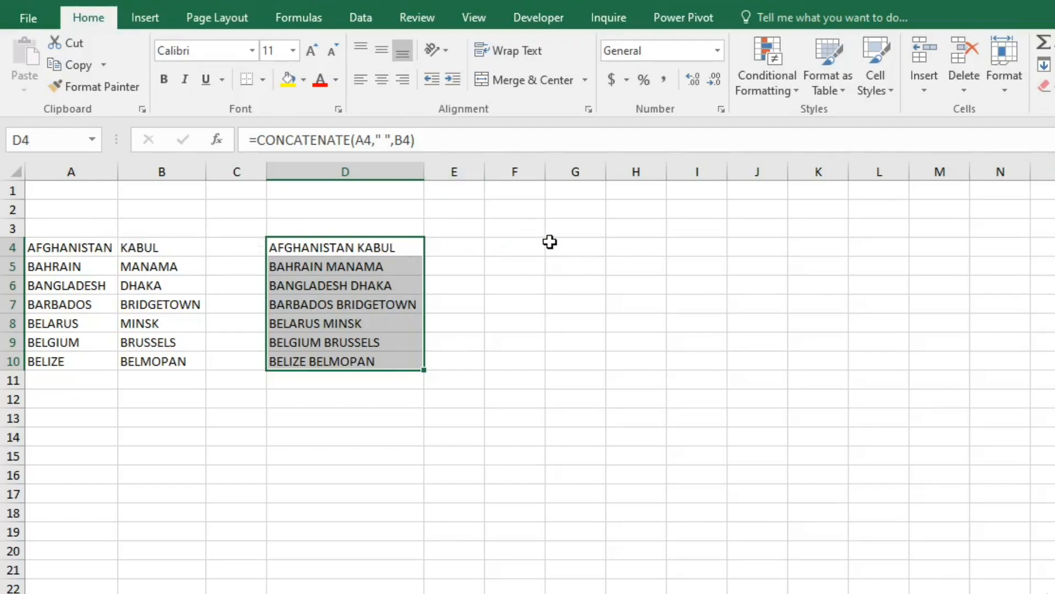
pyautogui.click(504, 248)
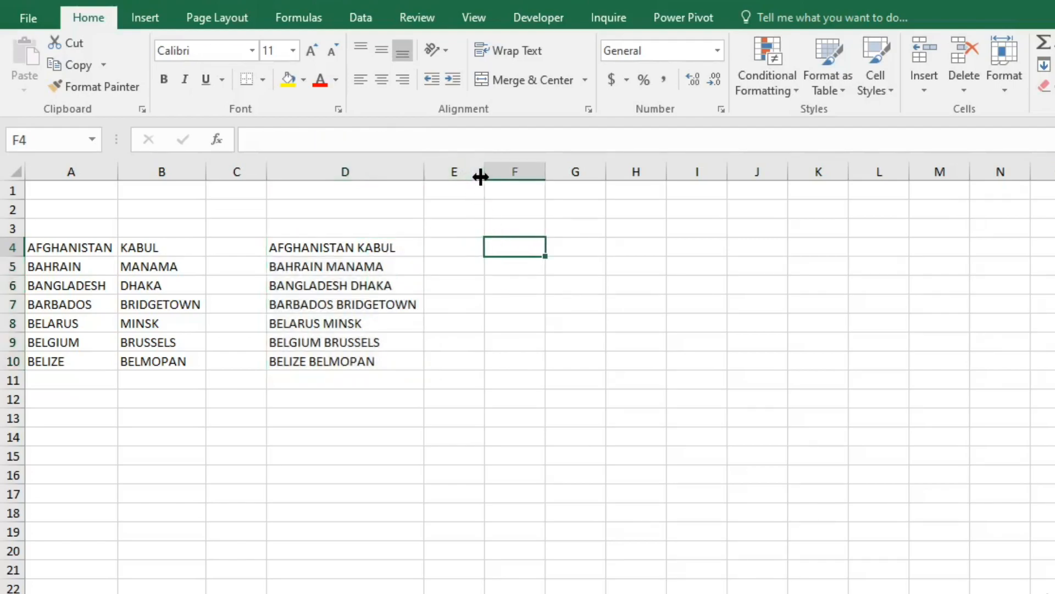
pyautogui.moveTo(483, 171); pyautogui.dragTo(441, 173)
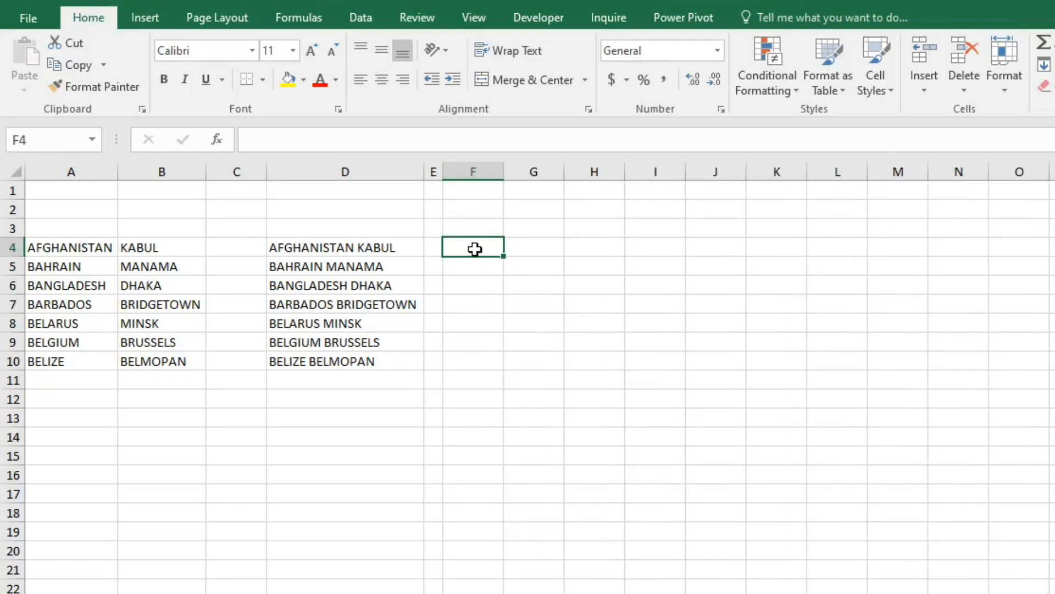
# - Enter the formula =CONCATENATE(A4," & ",B4) in cell F4
pyautogui.write('=')
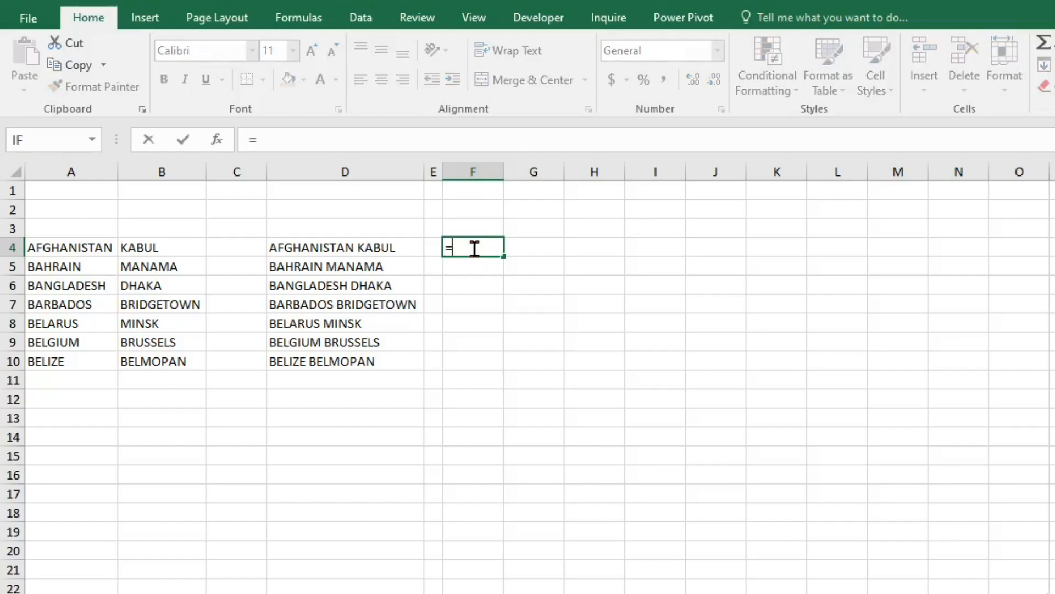
pyautogui.write('CON')
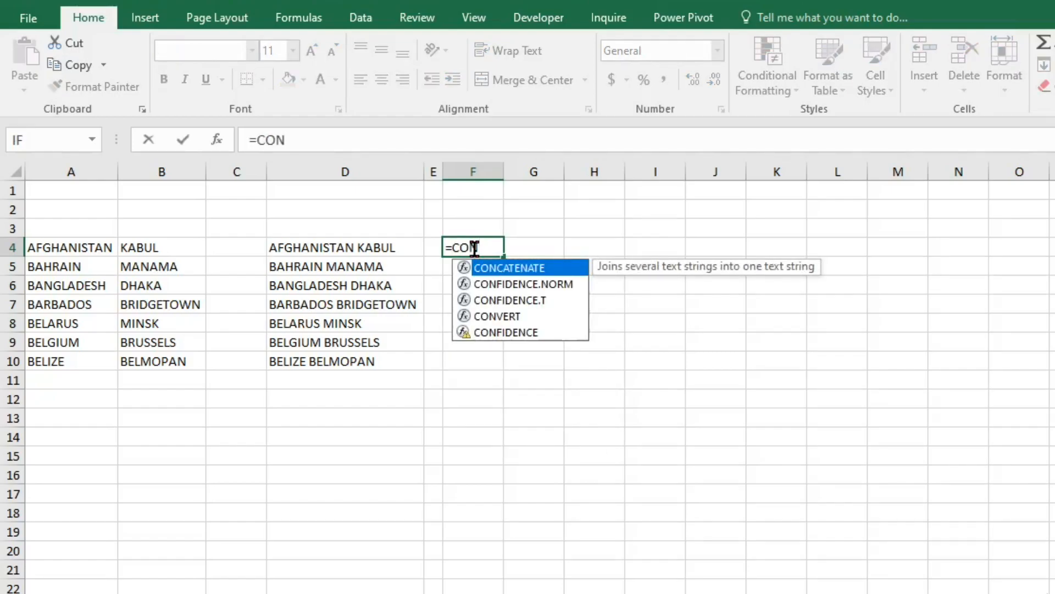
pyautogui.doubleClick(527, 269)
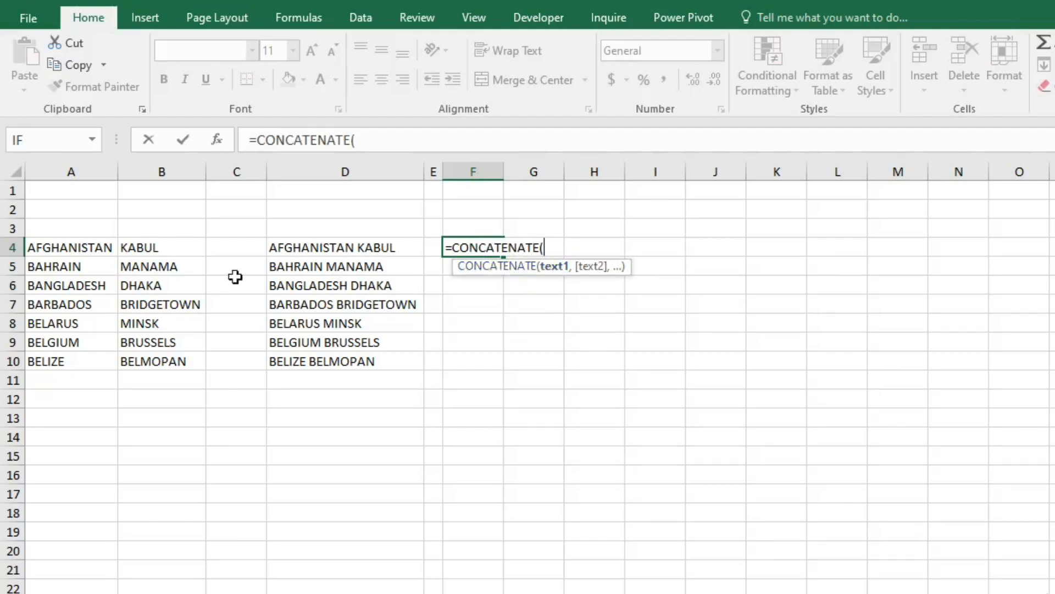
pyautogui.click(62, 247)
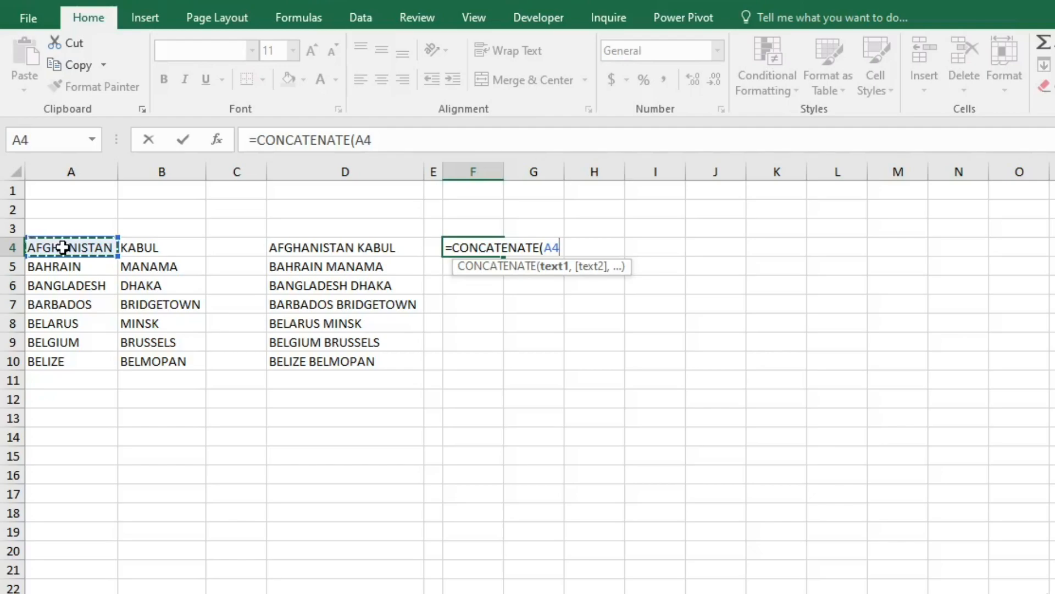
pyautogui.write(',')
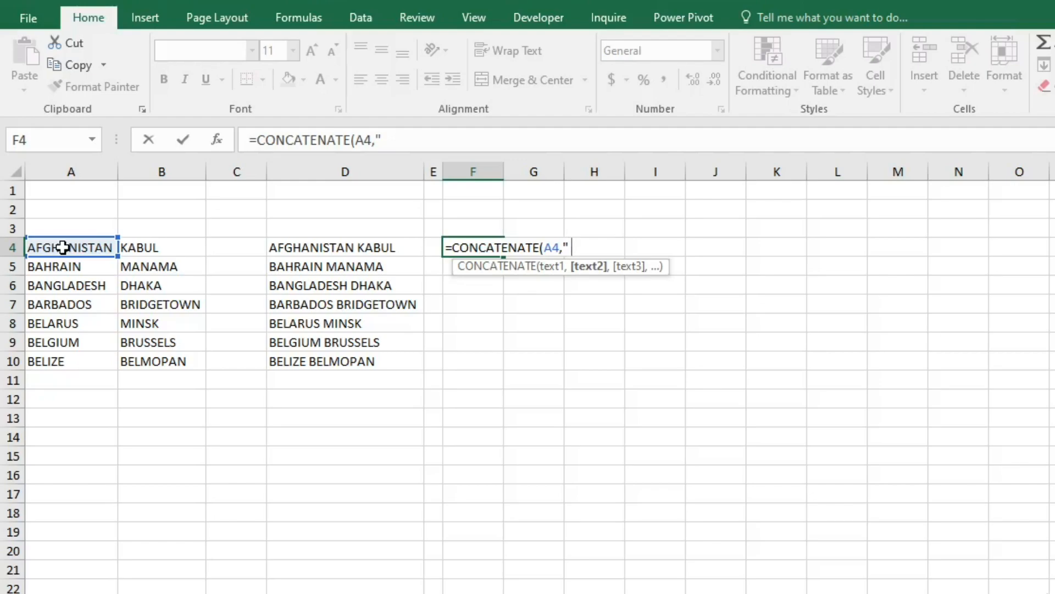
pyautogui.write('& ",')
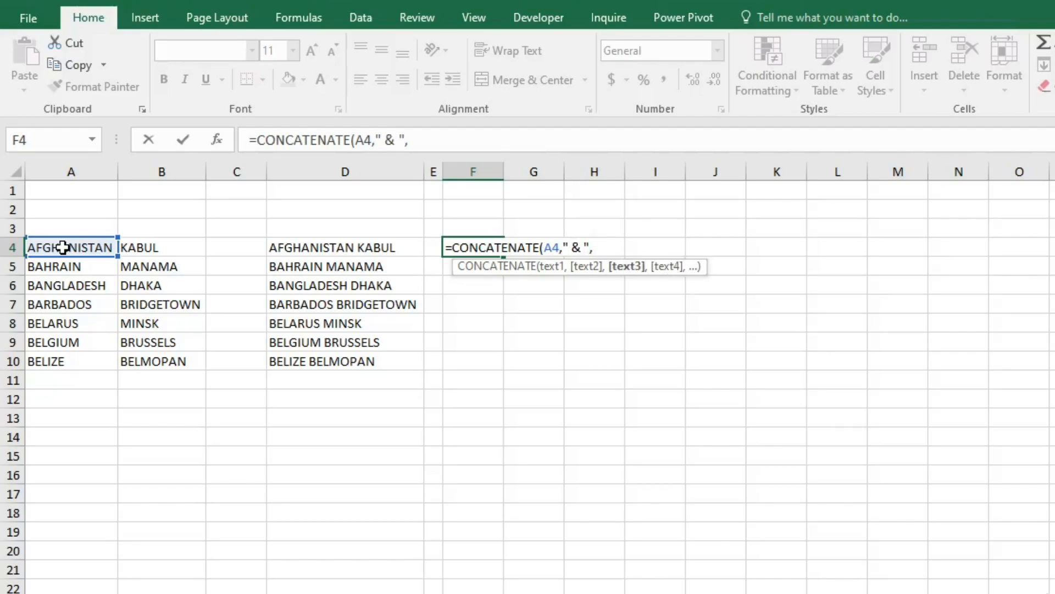
pyautogui.click(132, 249)
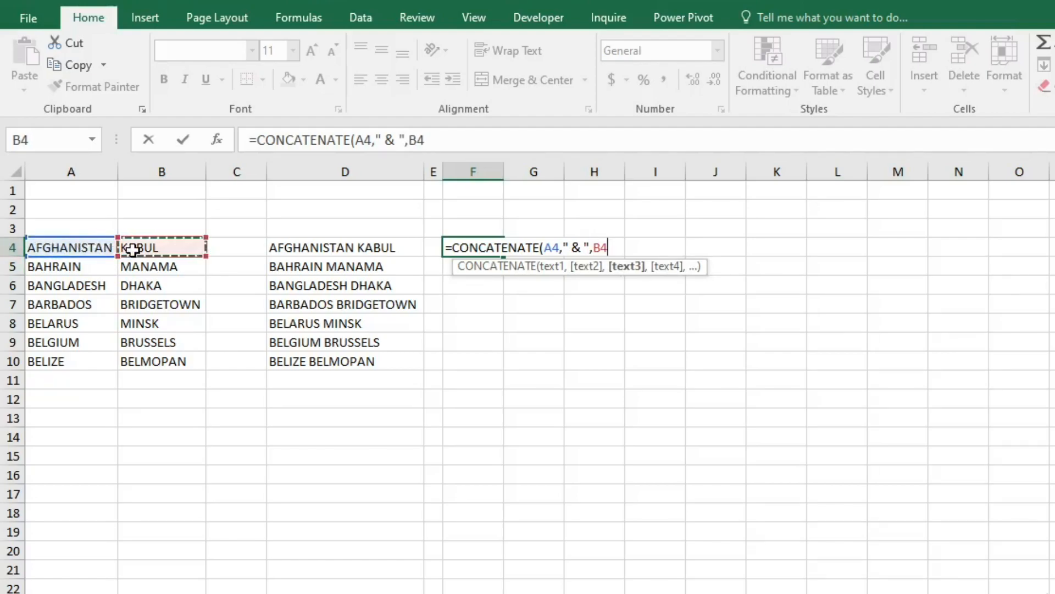
pyautogui.write(')')
pyautogui.press('Return')
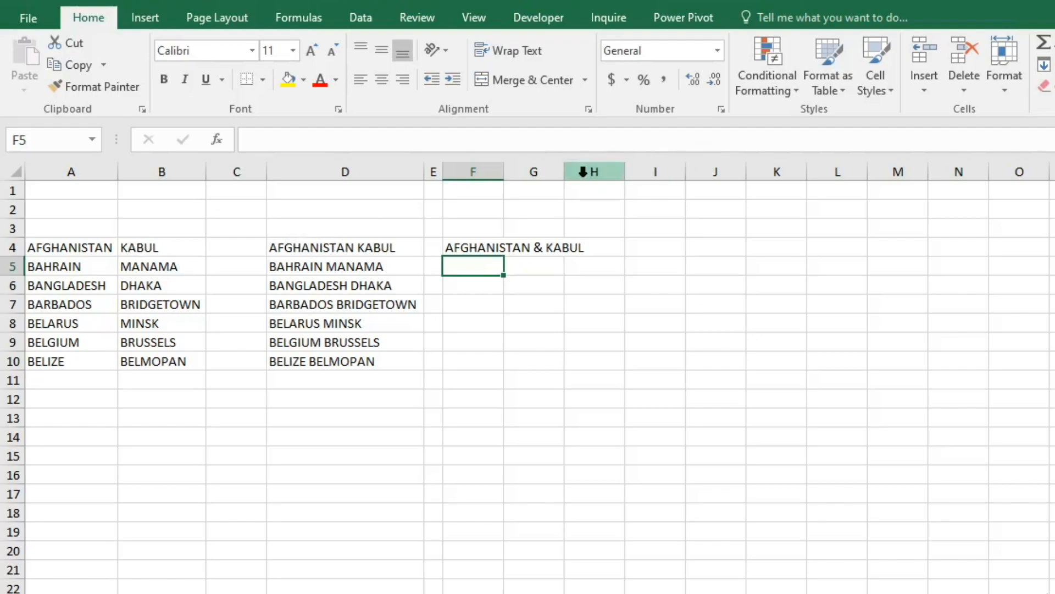
# - Fill the F4 formula down to F10 and widen column F to fit the joined texts
pyautogui.doubleClick(503, 172)
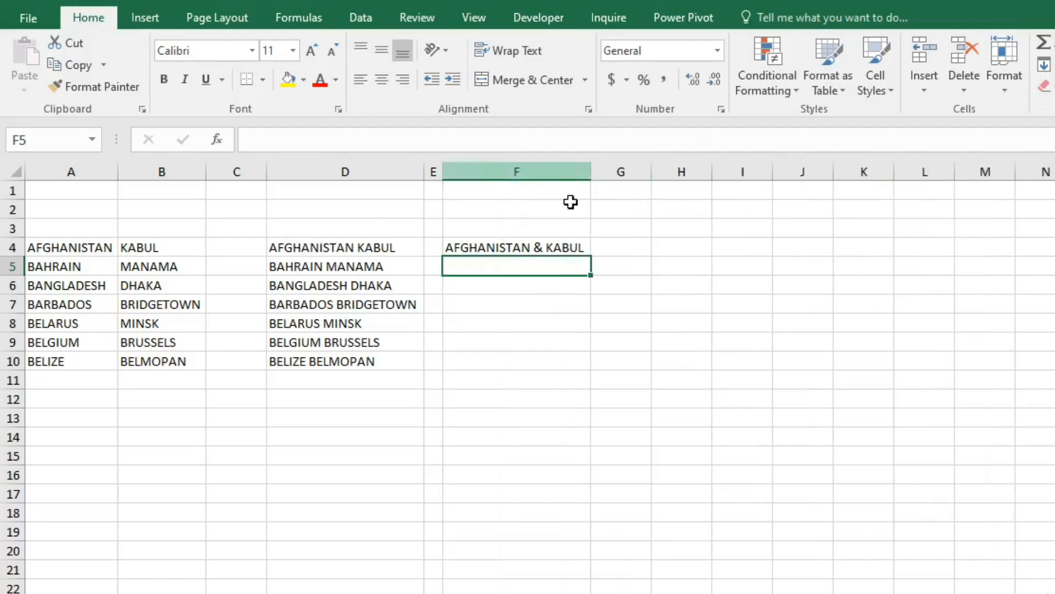
pyautogui.click(556, 247)
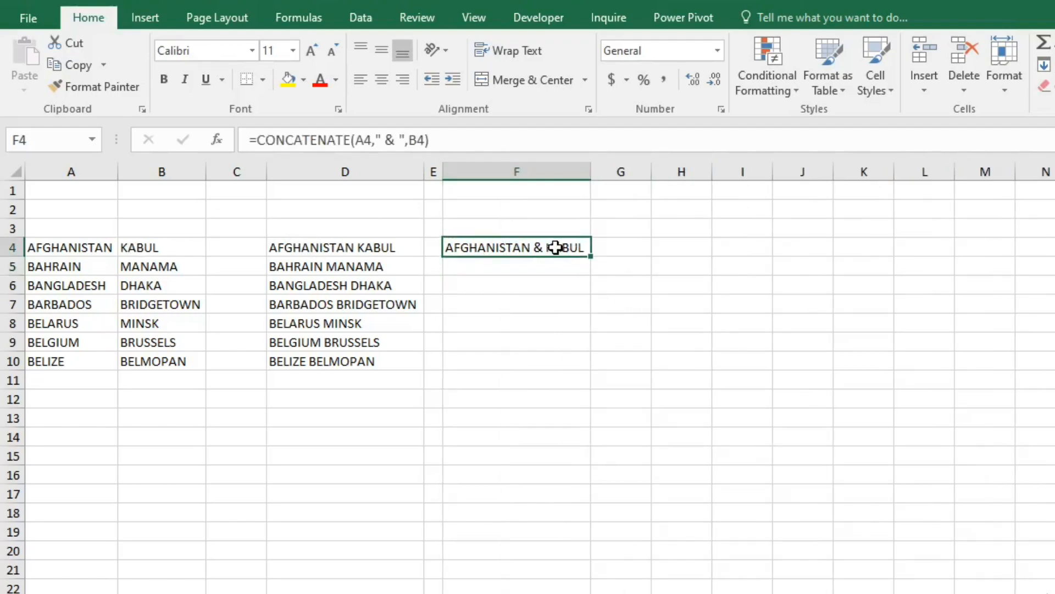
pyautogui.moveTo(592, 256); pyautogui.dragTo(596, 365)
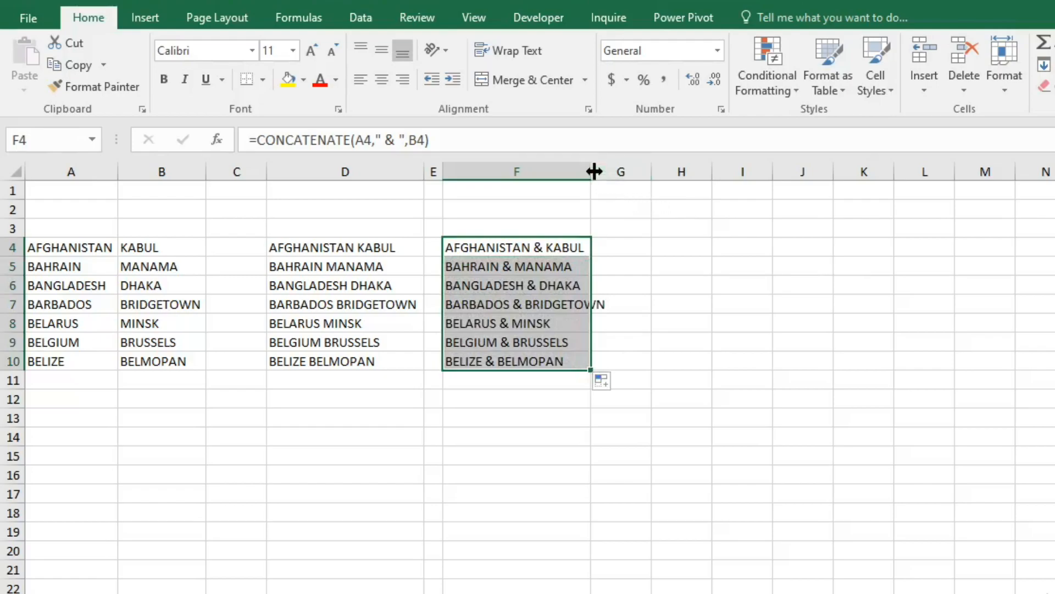
pyautogui.moveTo(592, 170); pyautogui.dragTo(617, 172)
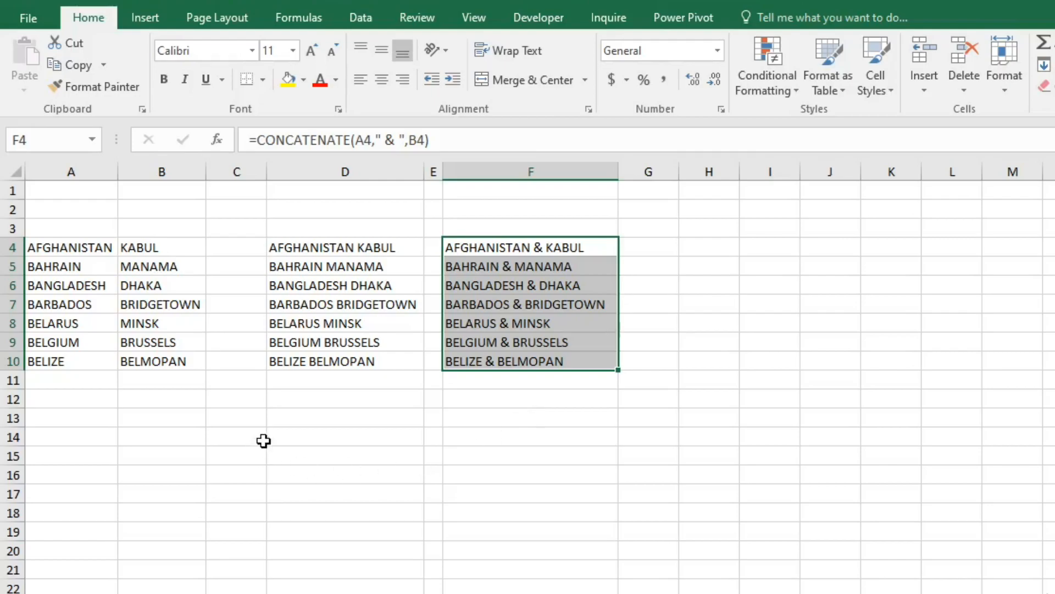
# - Enter INDIA in cell A13 and AUSTRALIA in cell B13
pyautogui.click(50, 417)
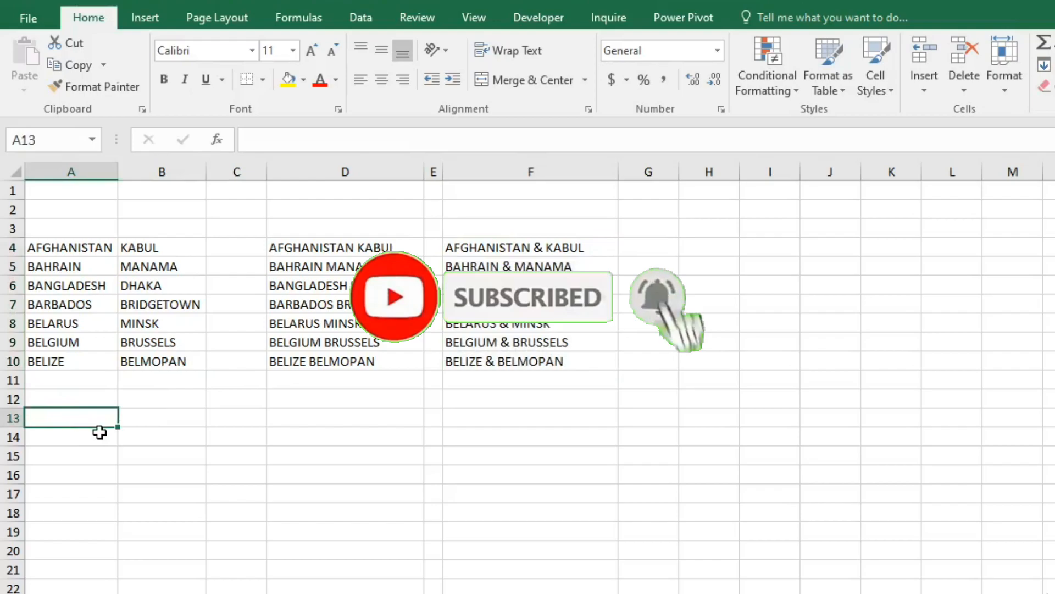
pyautogui.write('INDIA')
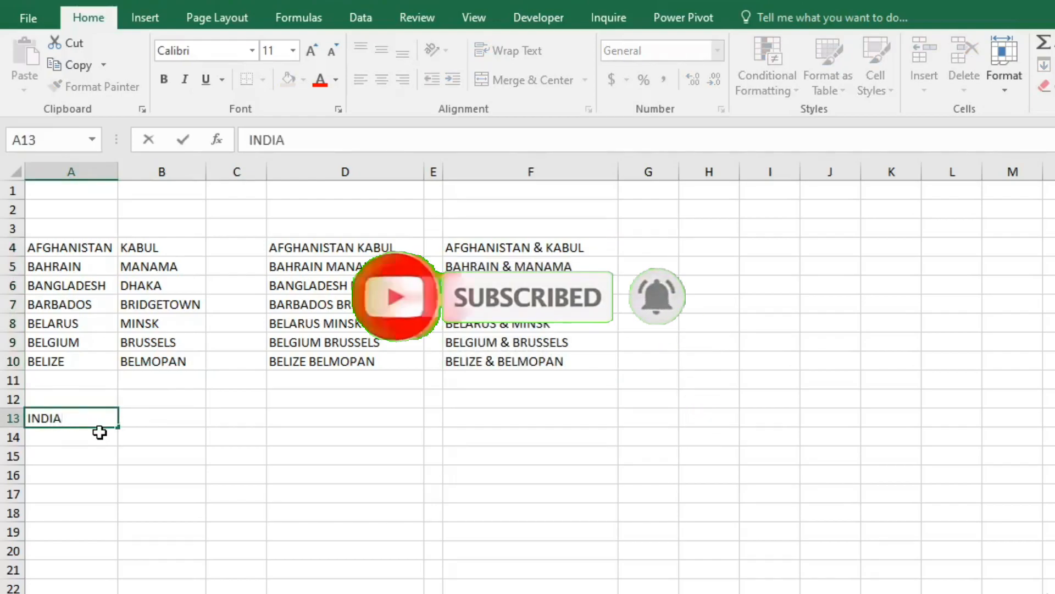
pyautogui.press('Tab')
pyautogui.write('AUS')
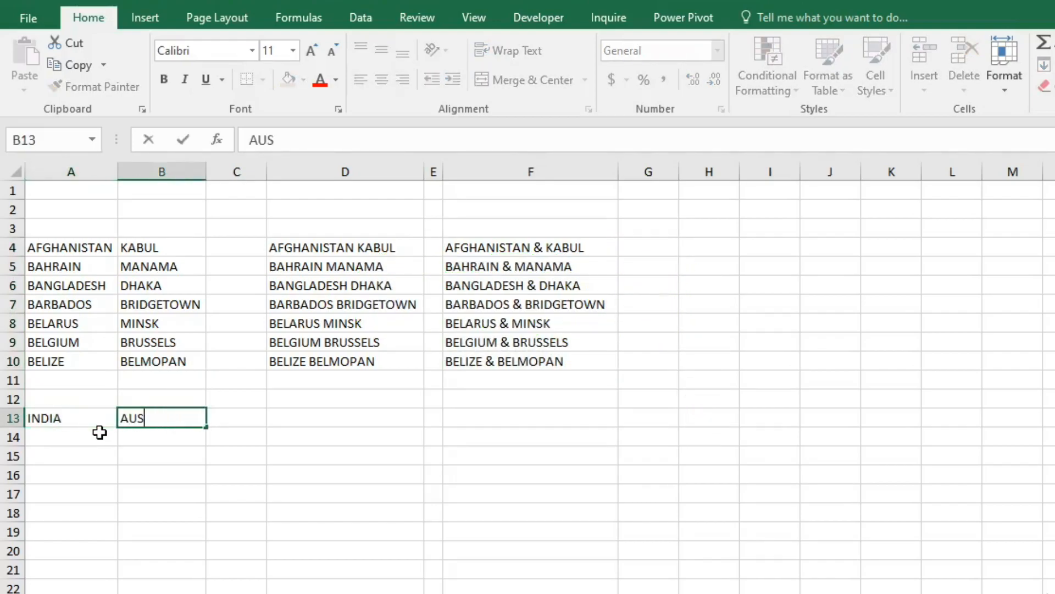
pyautogui.write('TRALIA')
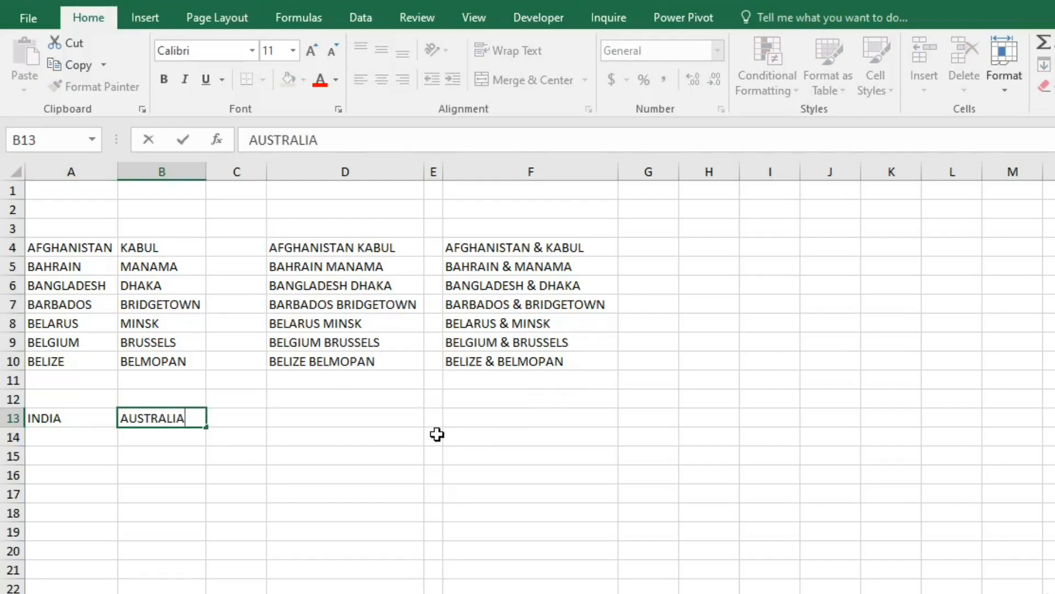
# - Join the two countries in cell F13 with the formula =CONCATENATE(A13," vs. ",B13)
pyautogui.click(491, 418)
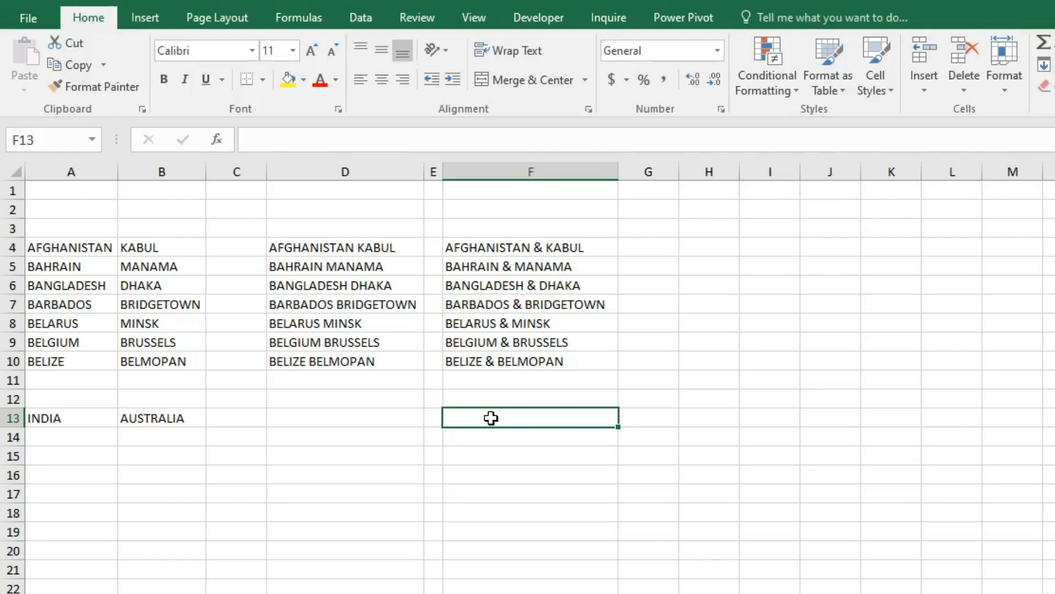
pyautogui.write('=CONCA')
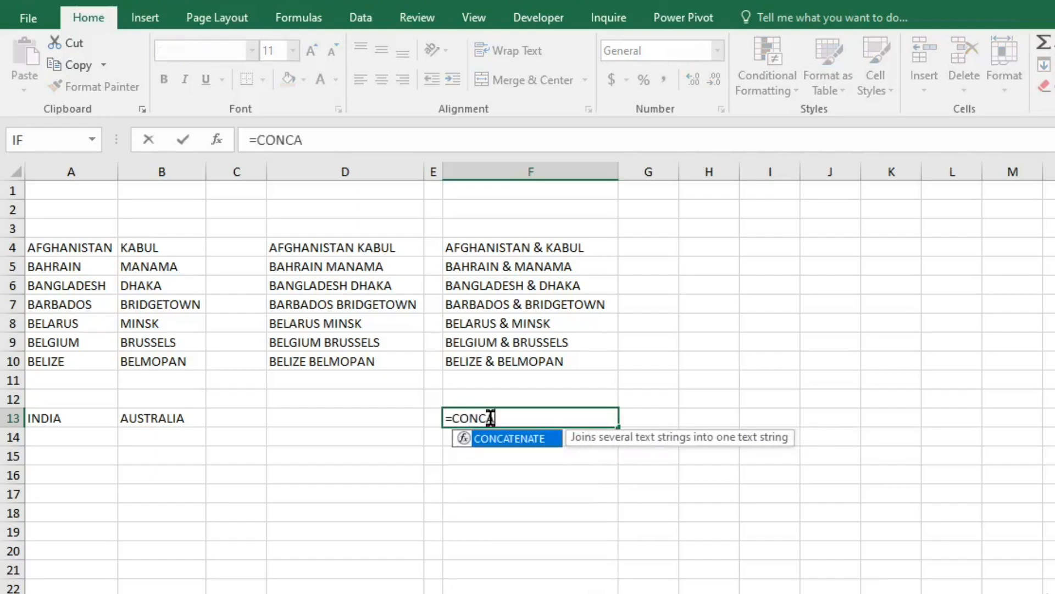
pyautogui.doubleClick(531, 439)
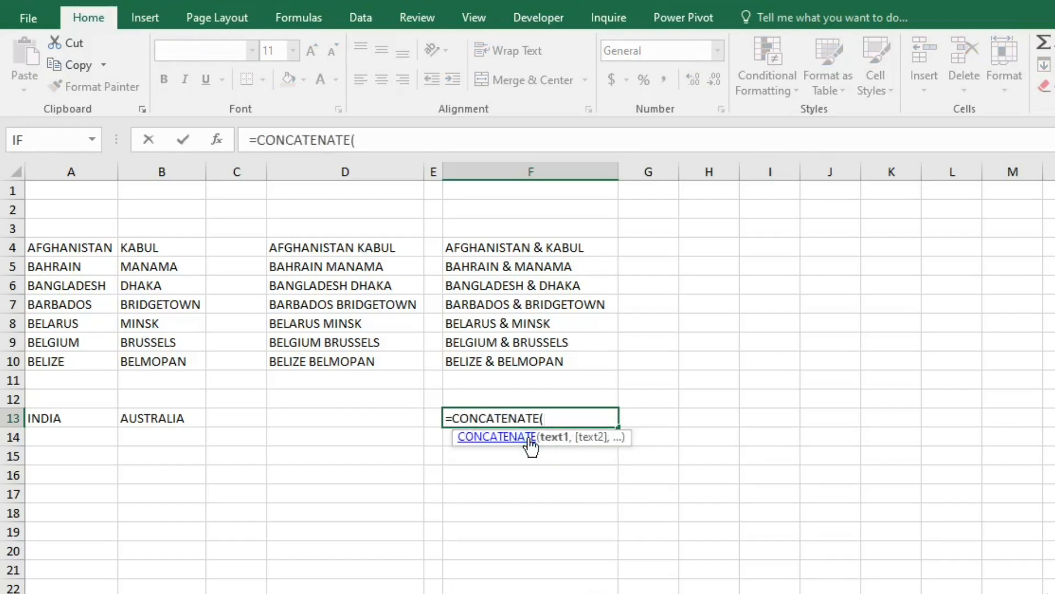
pyautogui.click(57, 417)
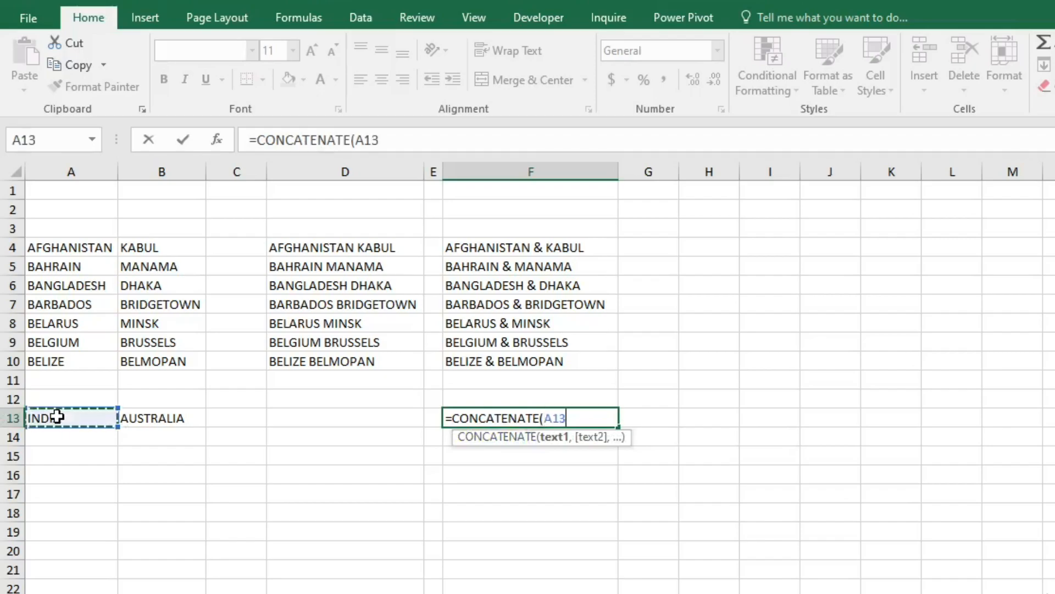
pyautogui.write(',')
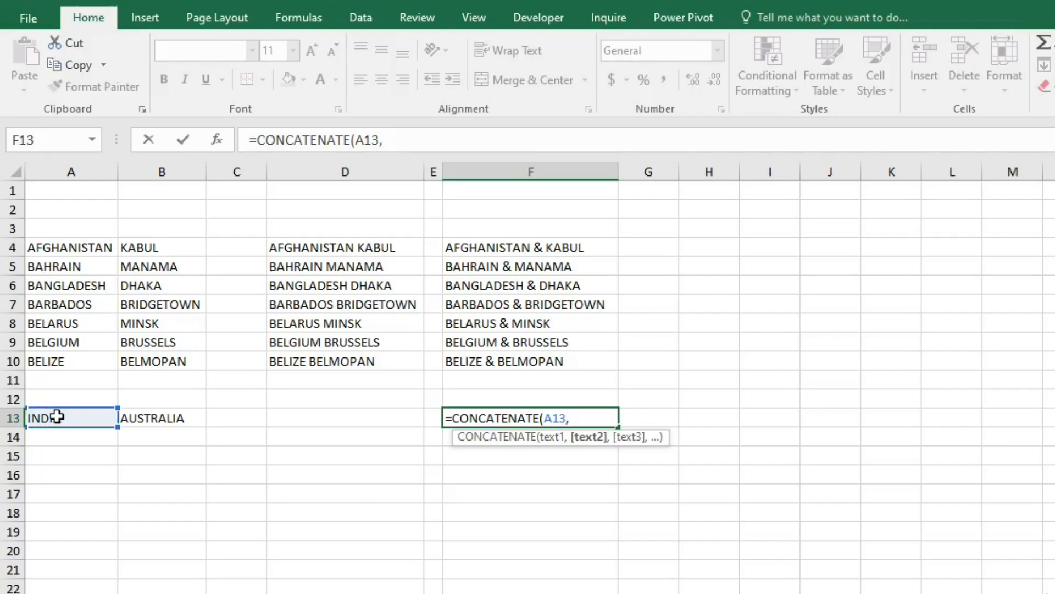
pyautogui.write('" vs>')
pyautogui.press('BackSpace')
pyautogui.write('",')
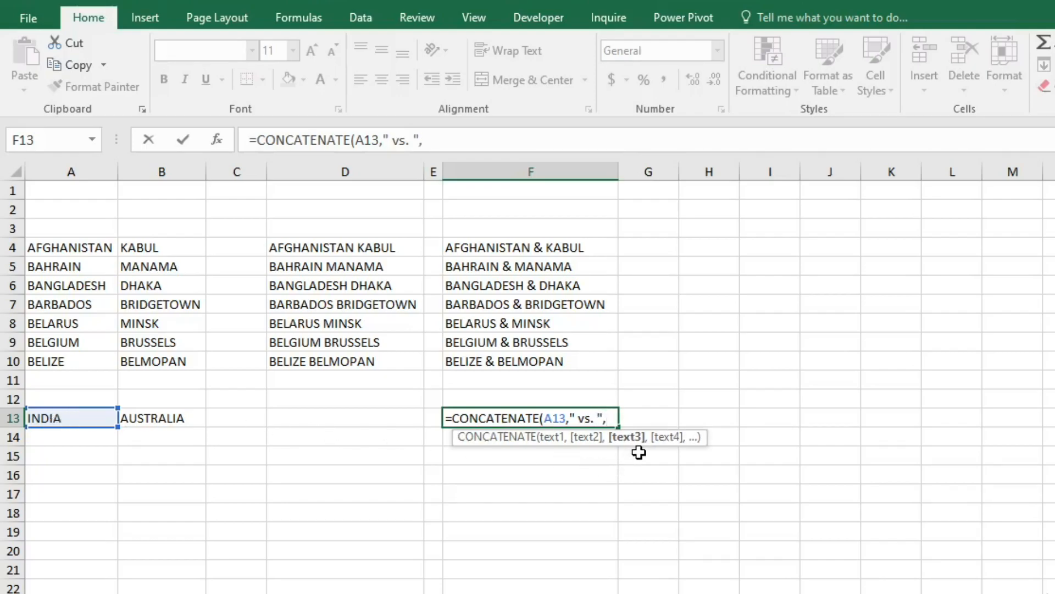
pyautogui.click(168, 418)
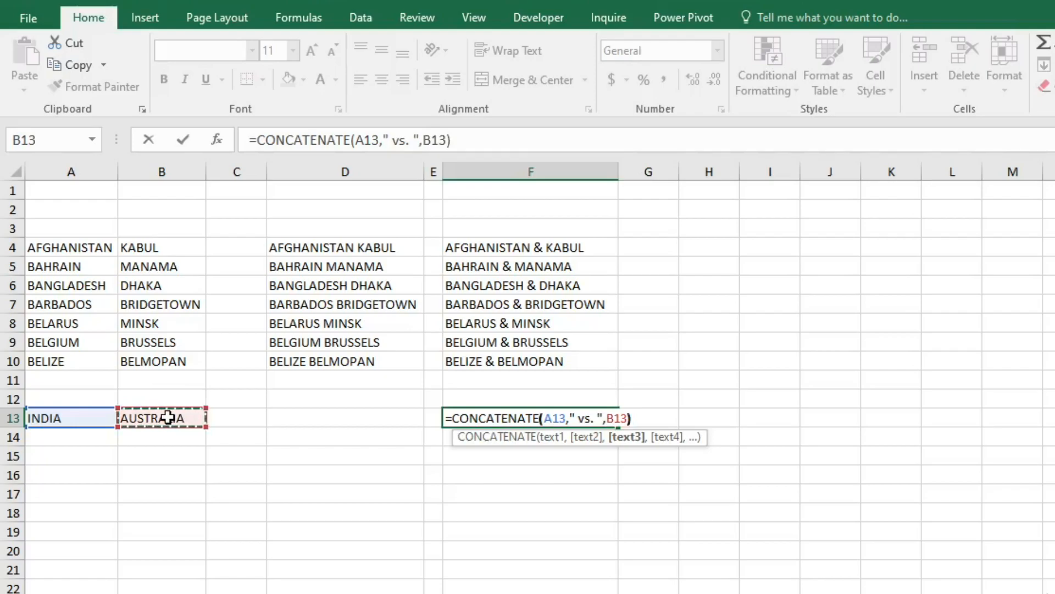
pyautogui.press('Return')
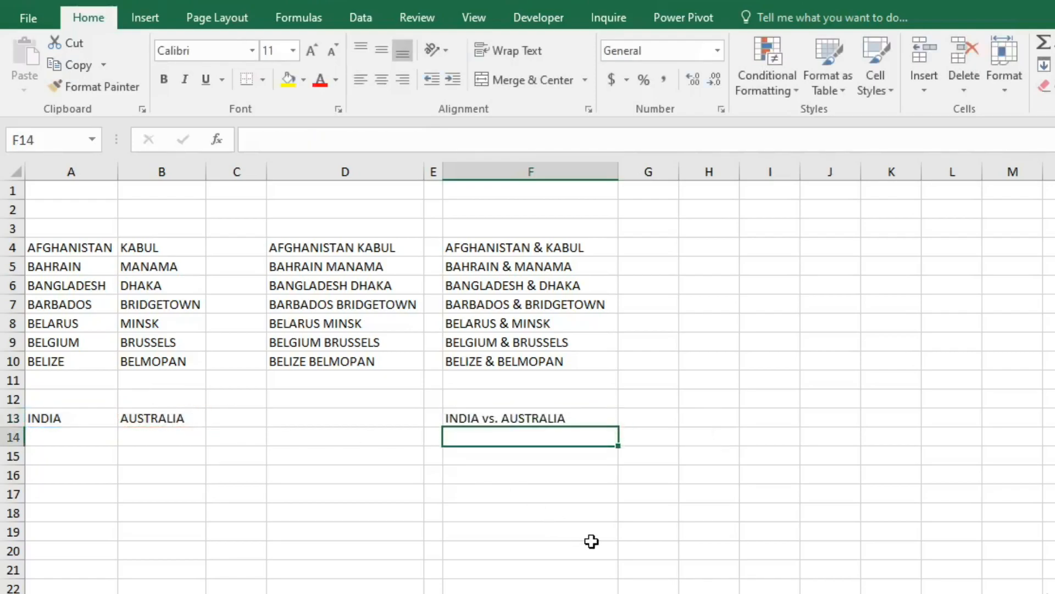
# - Compare the CONCATENATE formulas in cells F13, D4 and F4
pyautogui.click(667, 463)
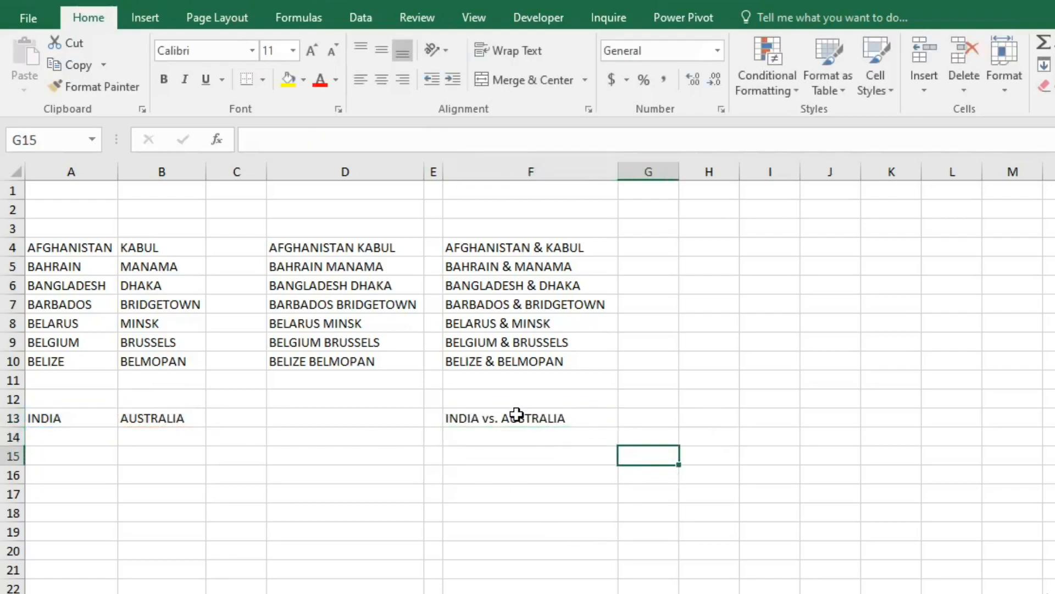
pyautogui.click(516, 415)
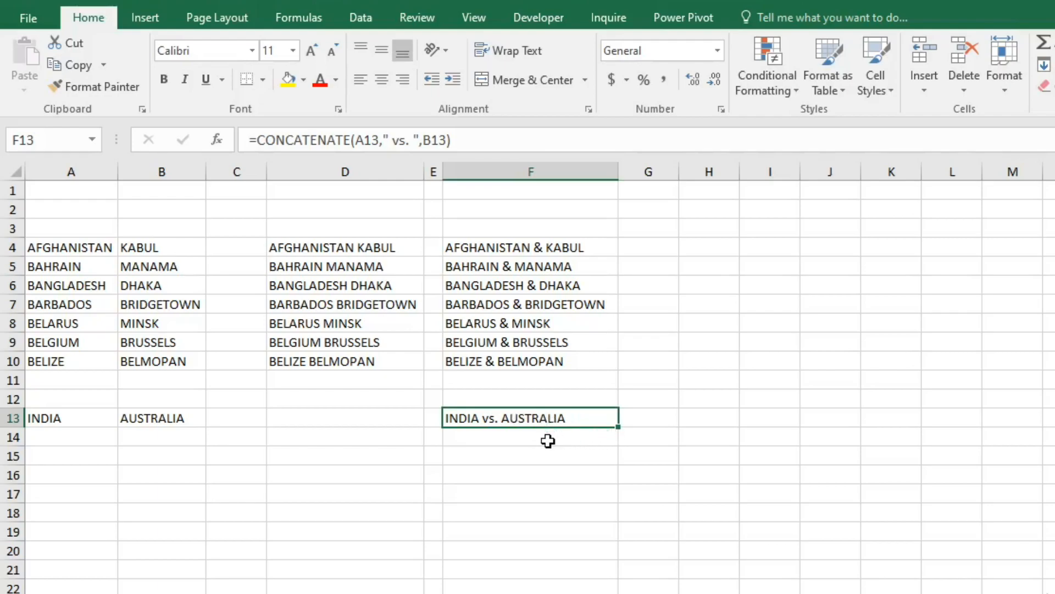
pyautogui.click(349, 254)
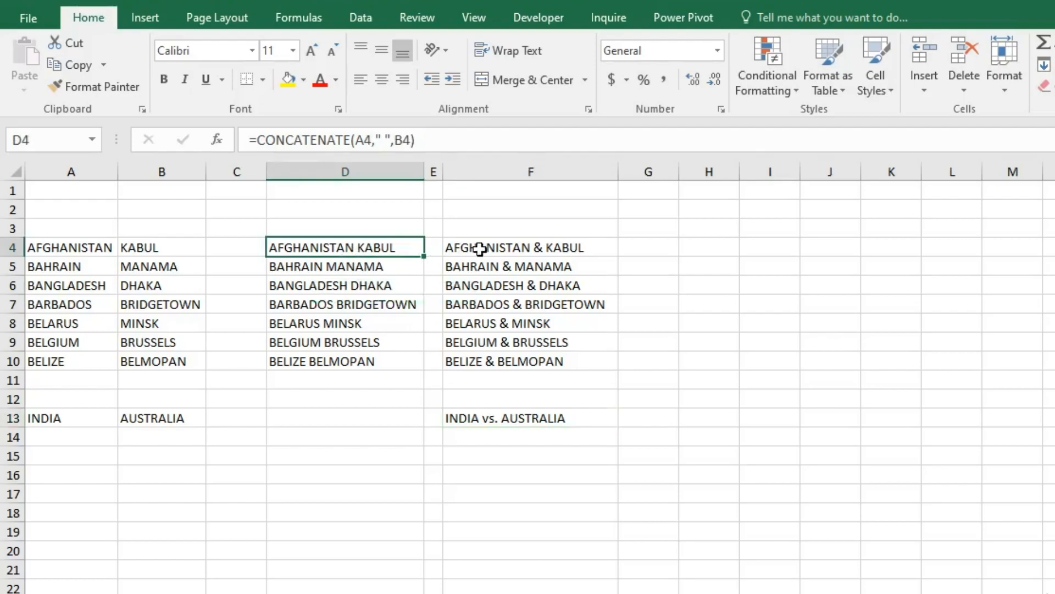
pyautogui.click(510, 249)
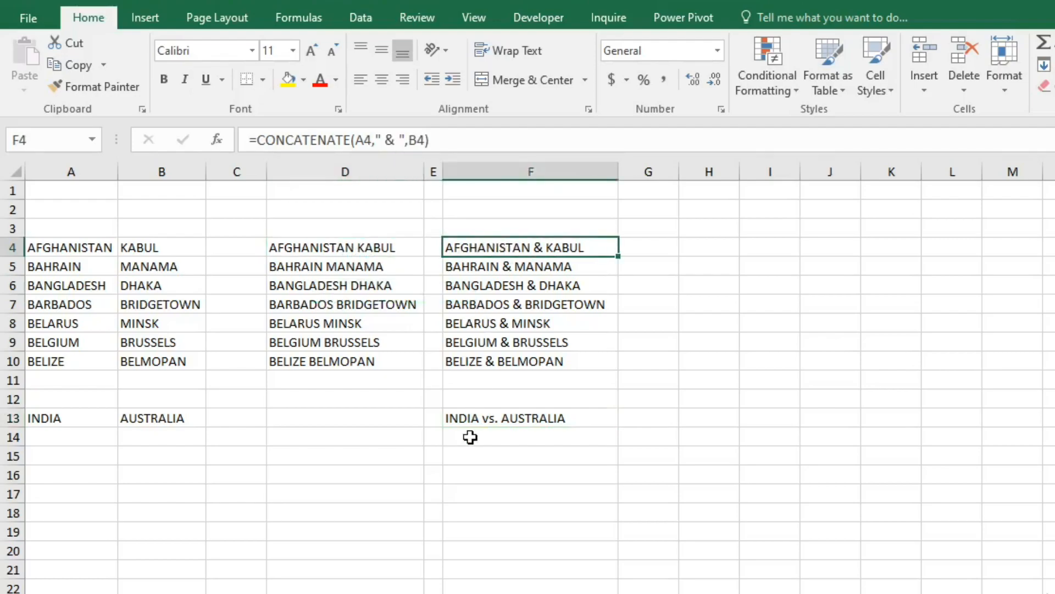
pyautogui.click(494, 421)
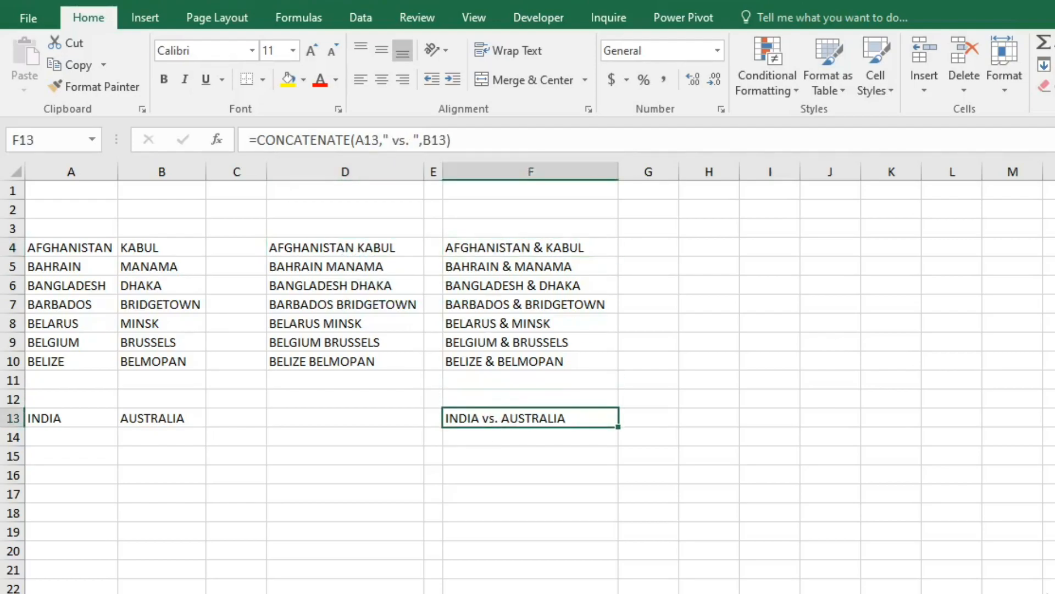
# - Fill the INDIA and AUSTRALIA entries in A13:B13 down to row 15 and select cell F15
pyautogui.click(56, 455)
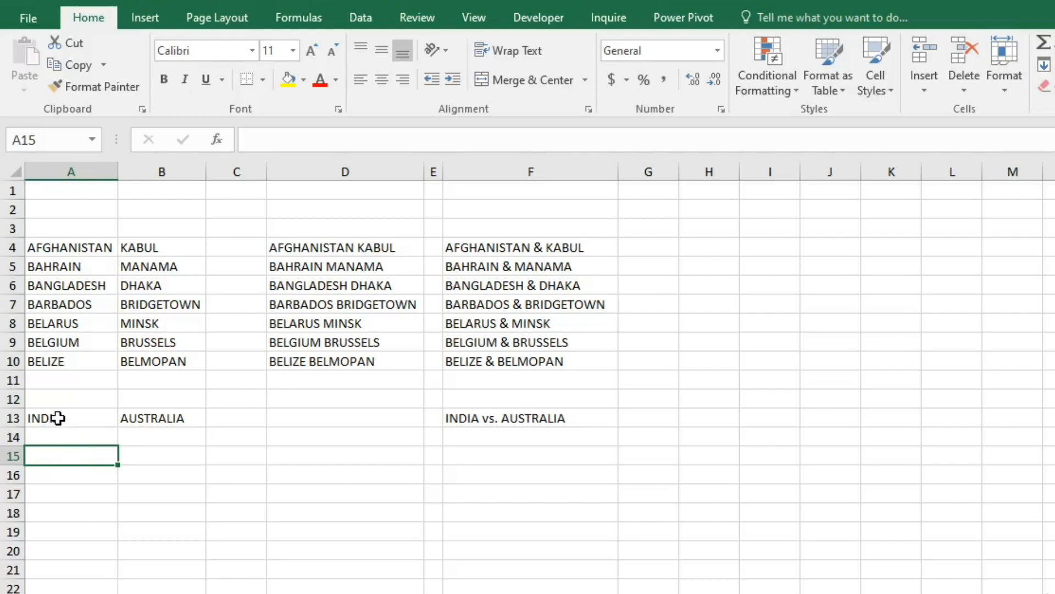
pyautogui.moveTo(57, 417); pyautogui.dragTo(203, 463)
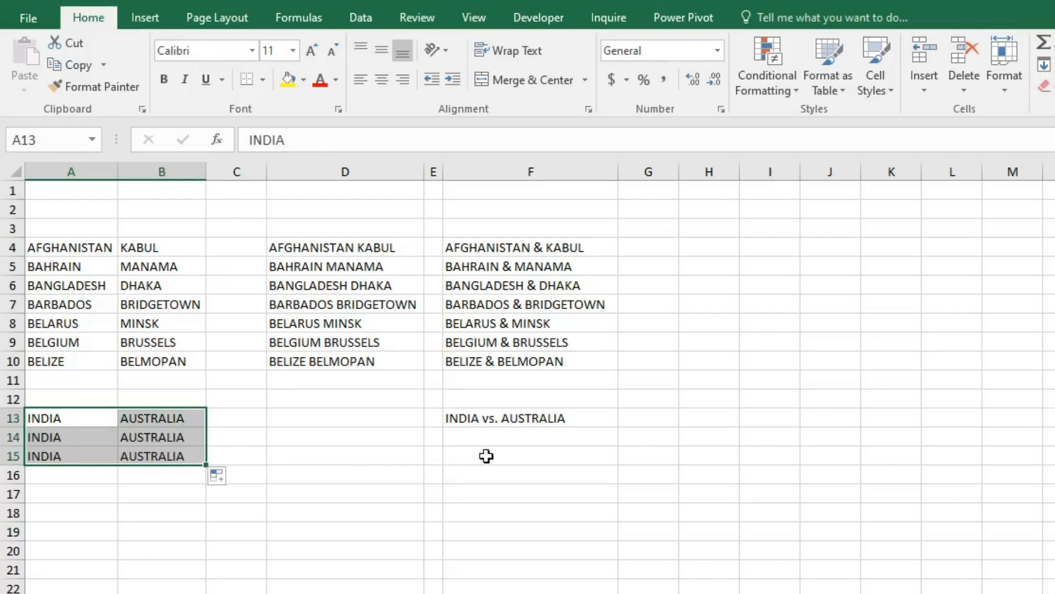
pyautogui.click(470, 452)
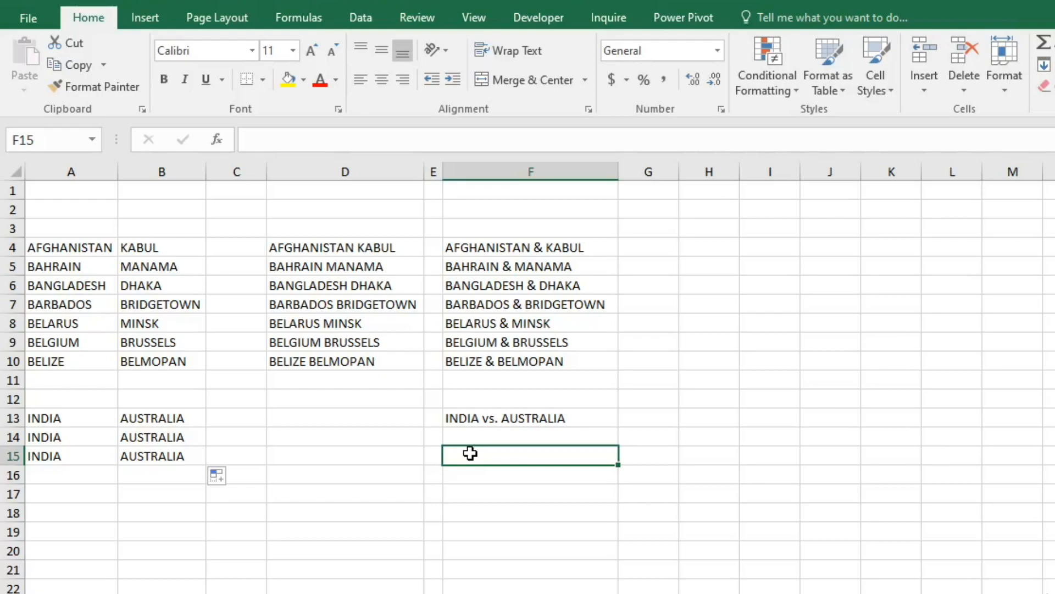
# - Join the two countries in cell F15 with the formula =CONCATENATE(A15," - ",B15), dismissing the connecting window that interrupts the entry
pyautogui.write('=')
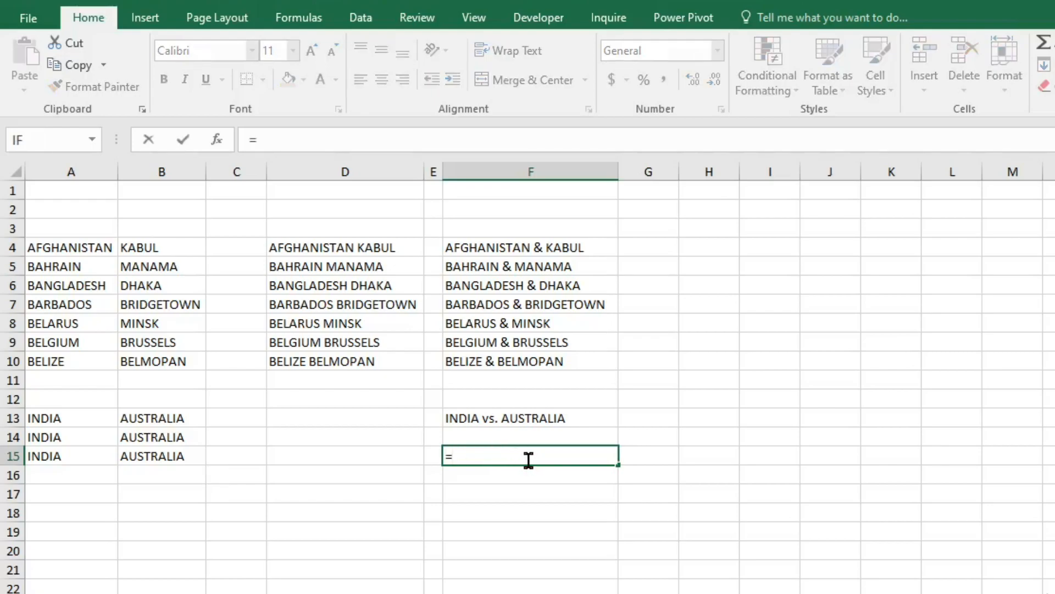
pyautogui.write('CONC')
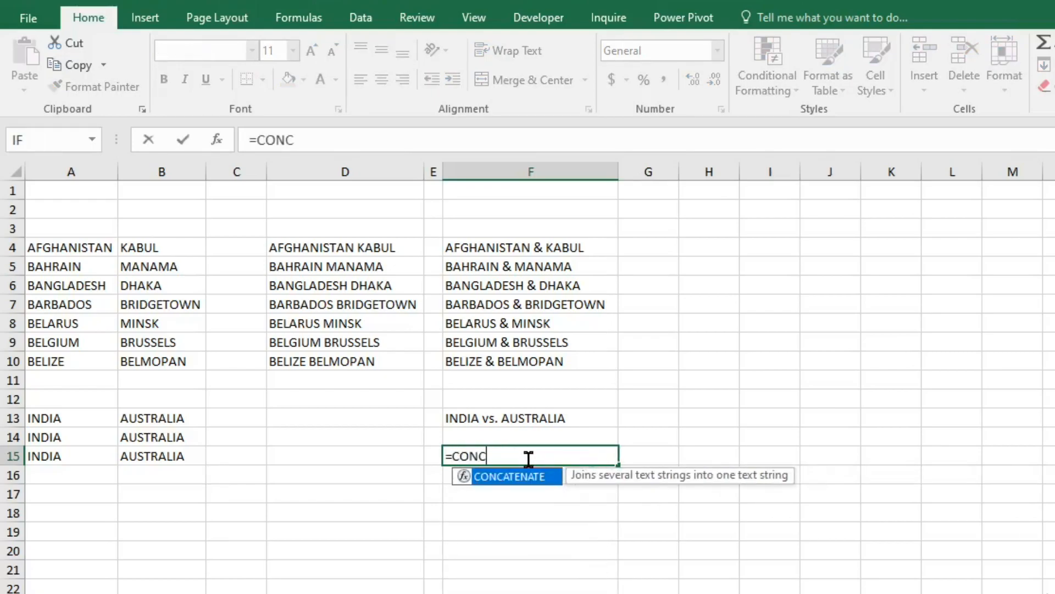
pyautogui.doubleClick(532, 479)
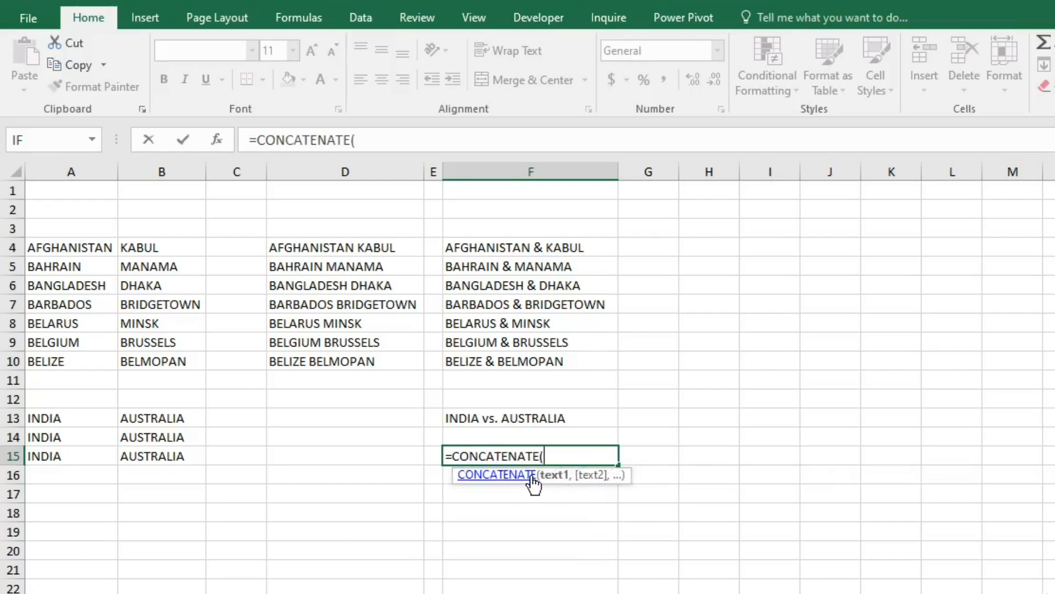
pyautogui.click(39, 460)
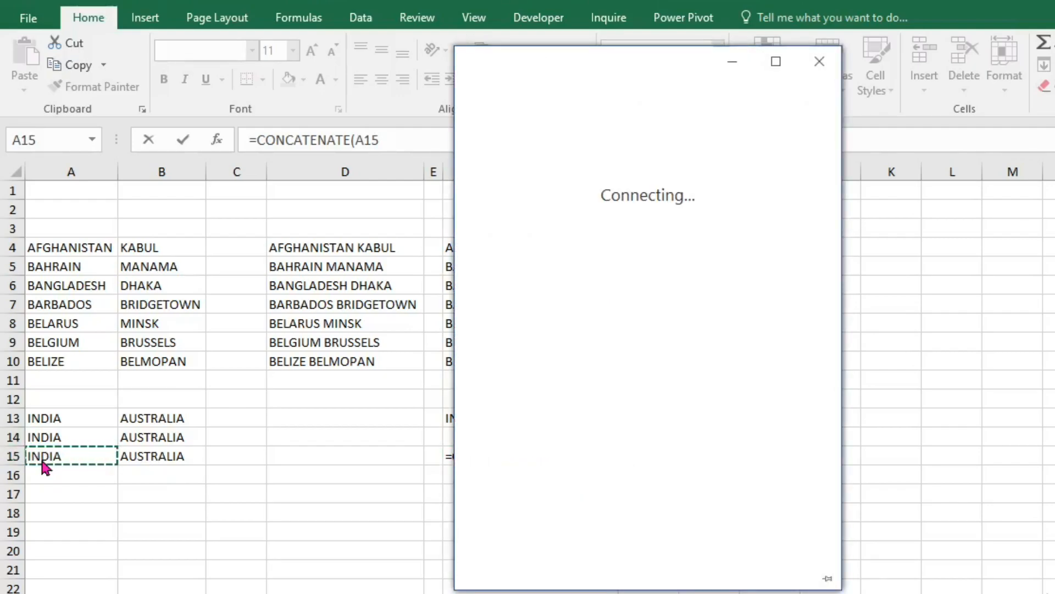
pyautogui.click(818, 61)
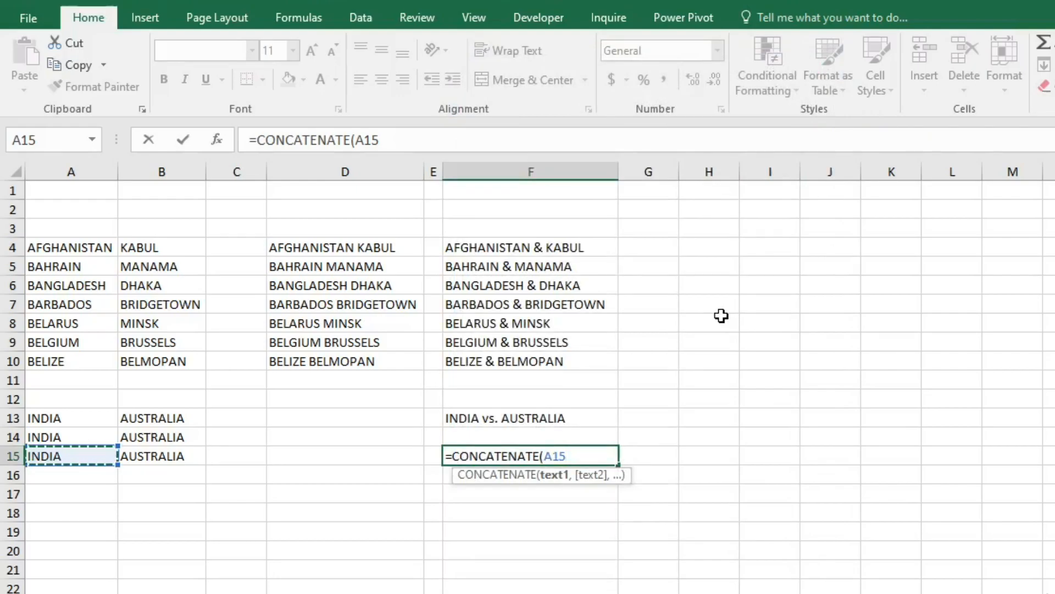
pyautogui.write(',"')
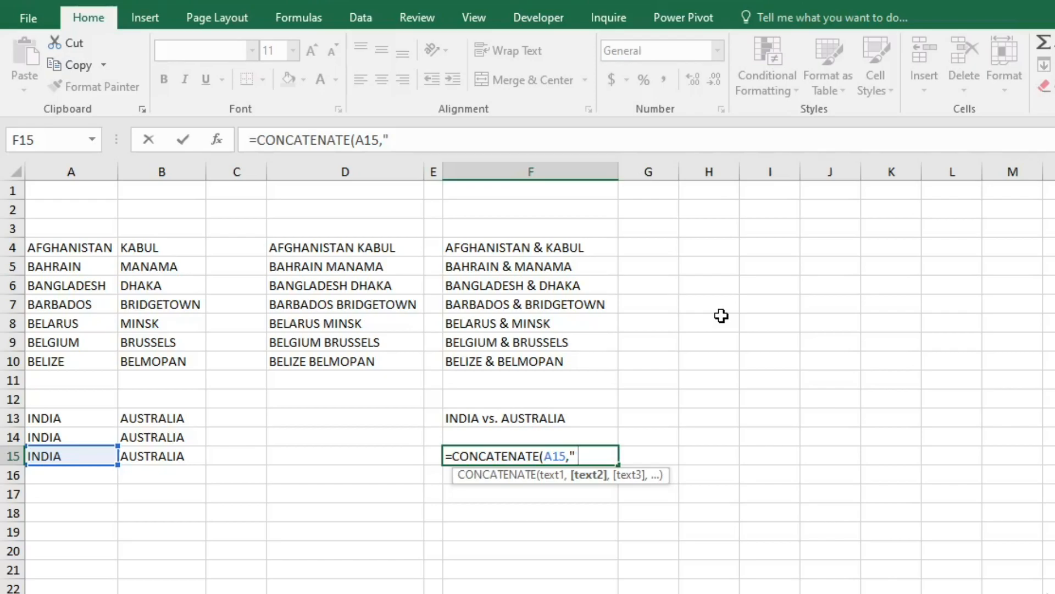
pyautogui.write(' _')
pyautogui.press('BackSpace')
pyautogui.write('-')
pyautogui.write('",')
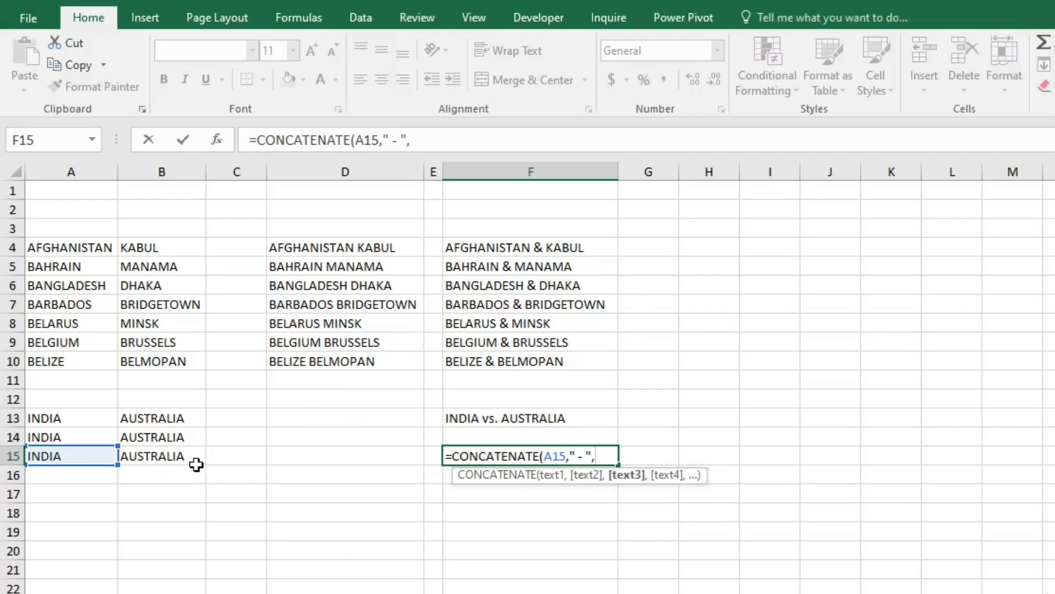
pyautogui.click(171, 459)
pyautogui.write(')')
pyautogui.press('Return')
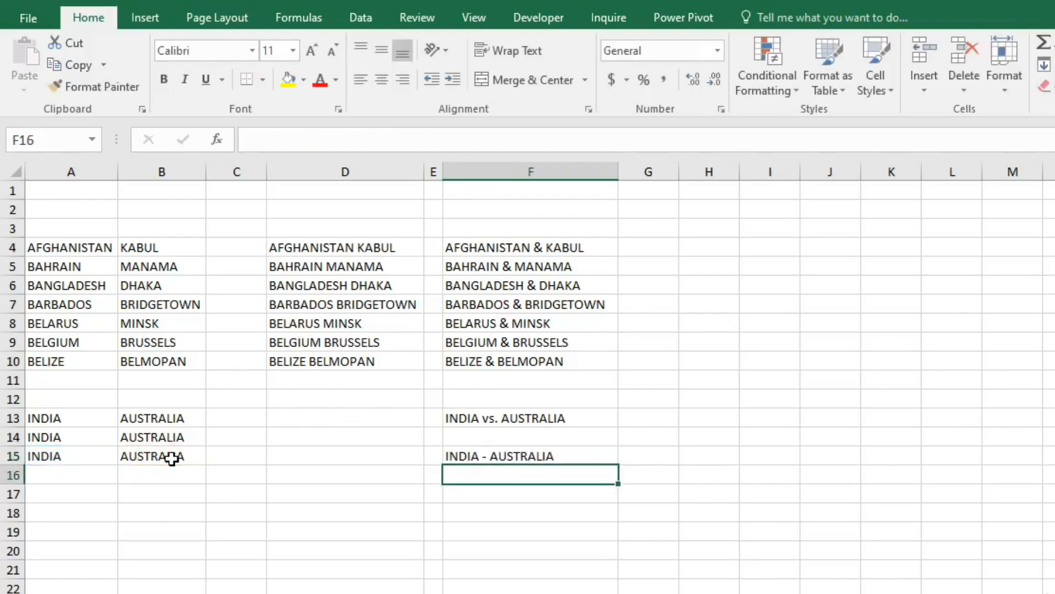
pyautogui.click(299, 404)
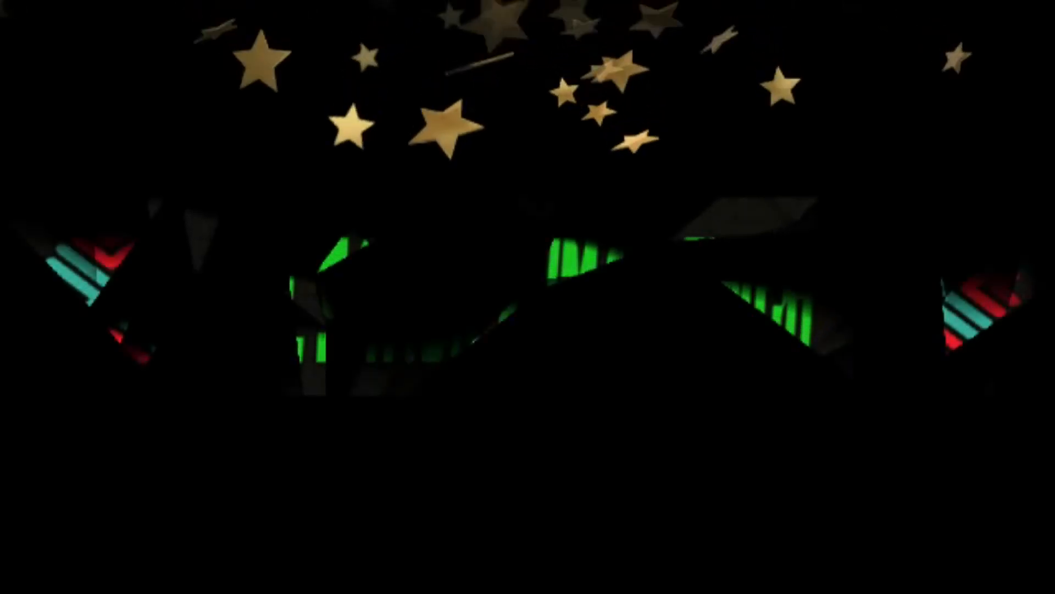